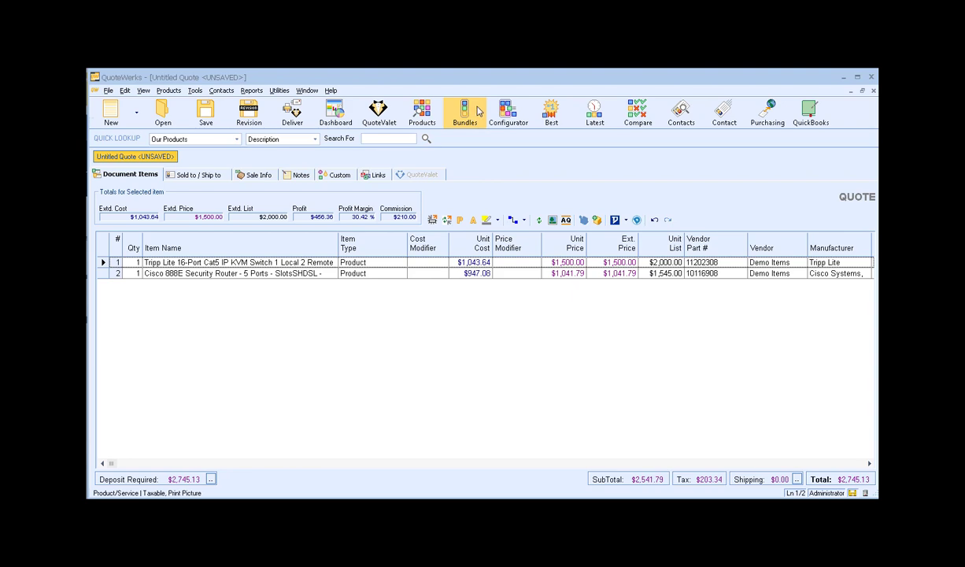
# Create a new bundle named "Simple Example" in the bundle list.
pyautogui.click(477, 112)
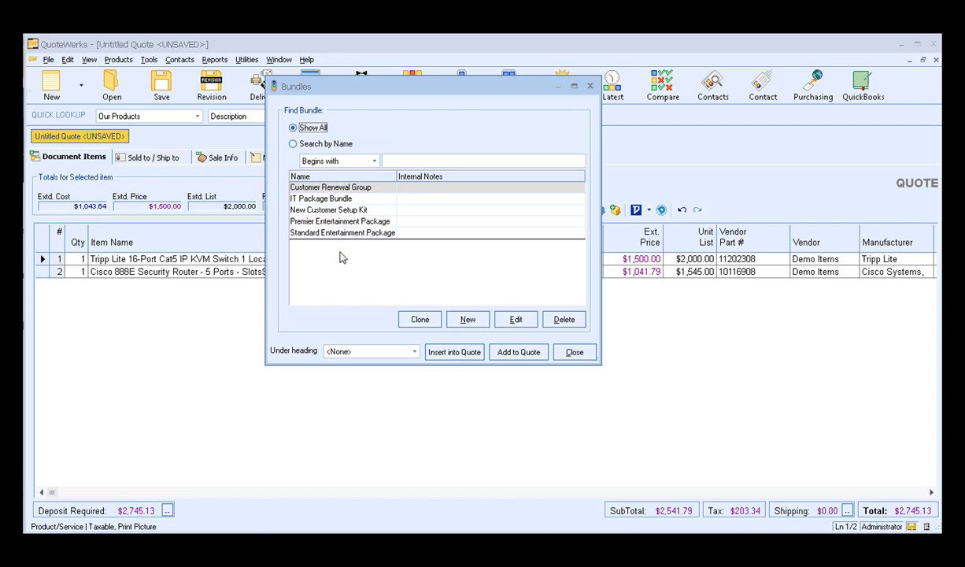
pyautogui.click(304, 143)
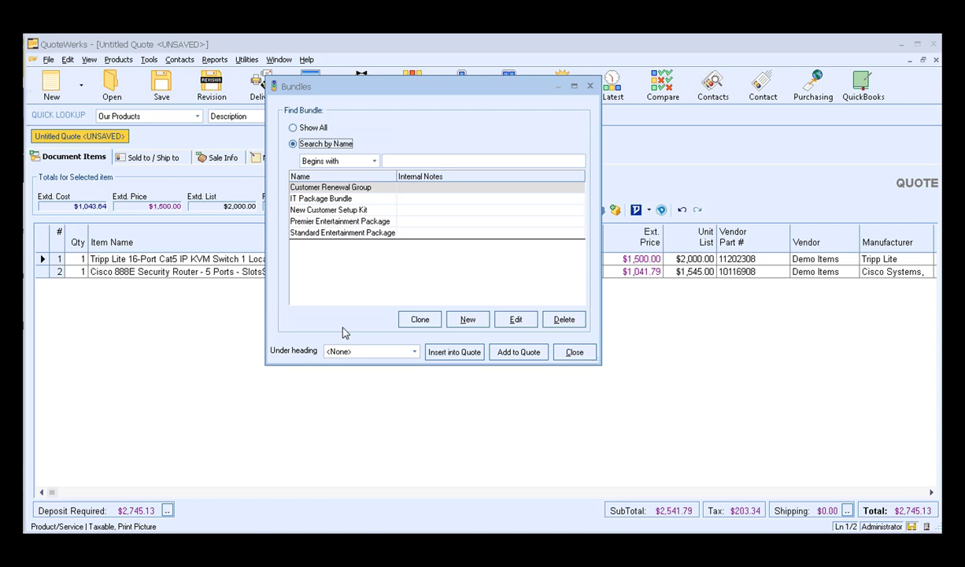
pyautogui.click(470, 323)
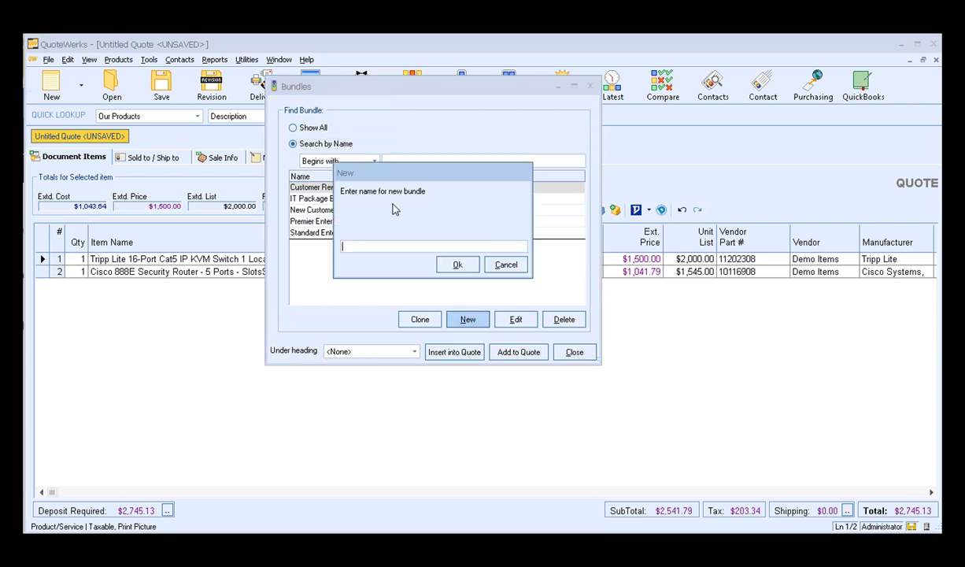
pyautogui.write('Simple Example')
pyautogui.click(453, 266)
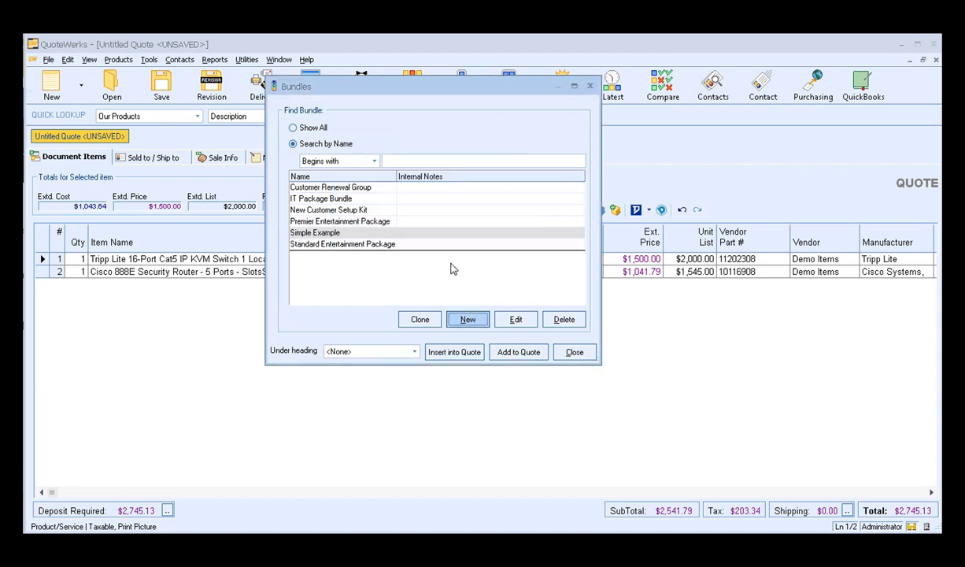
# Open the Simple Example bundle for editing and choose Simple Bundle as its bundle type.
pyautogui.click(322, 234)
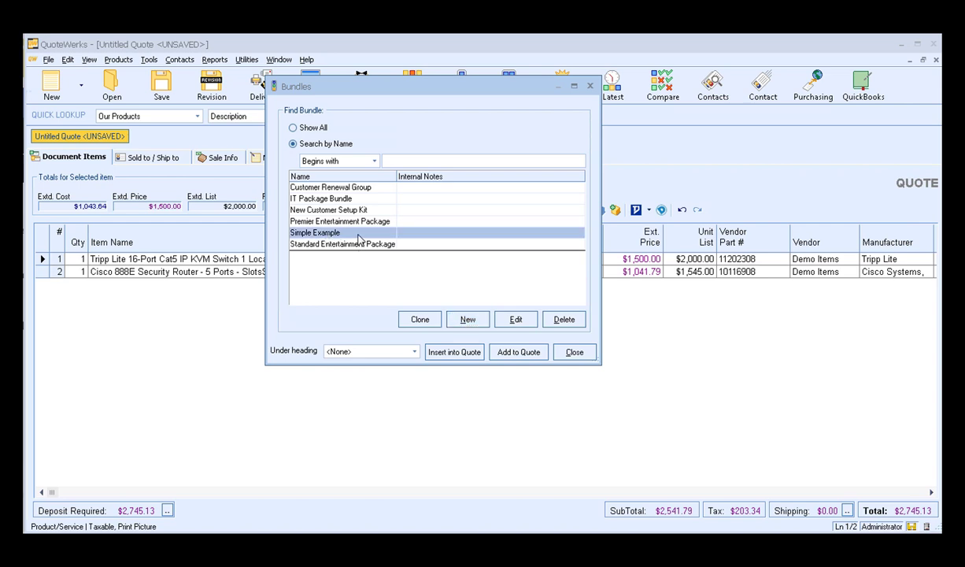
pyautogui.click(517, 320)
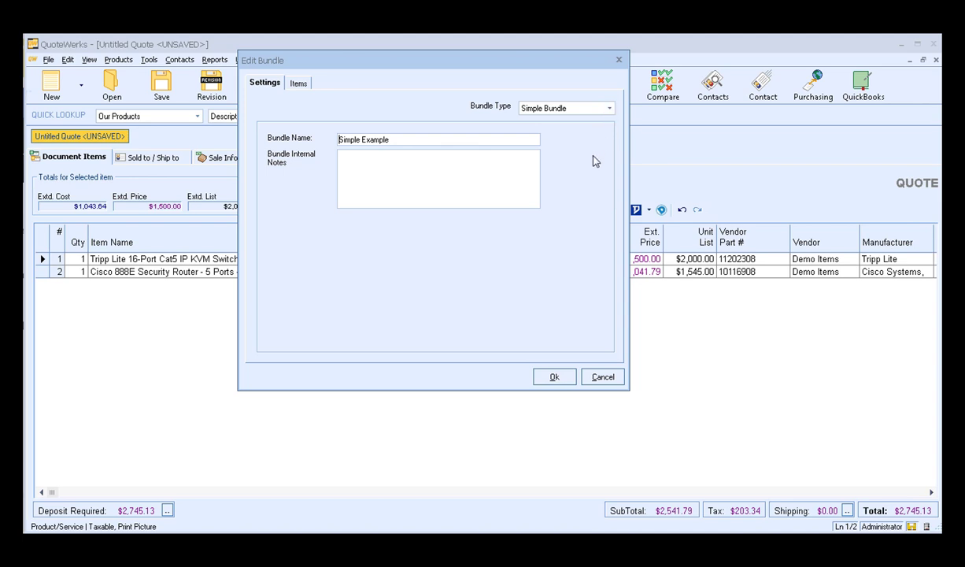
pyautogui.click(609, 109)
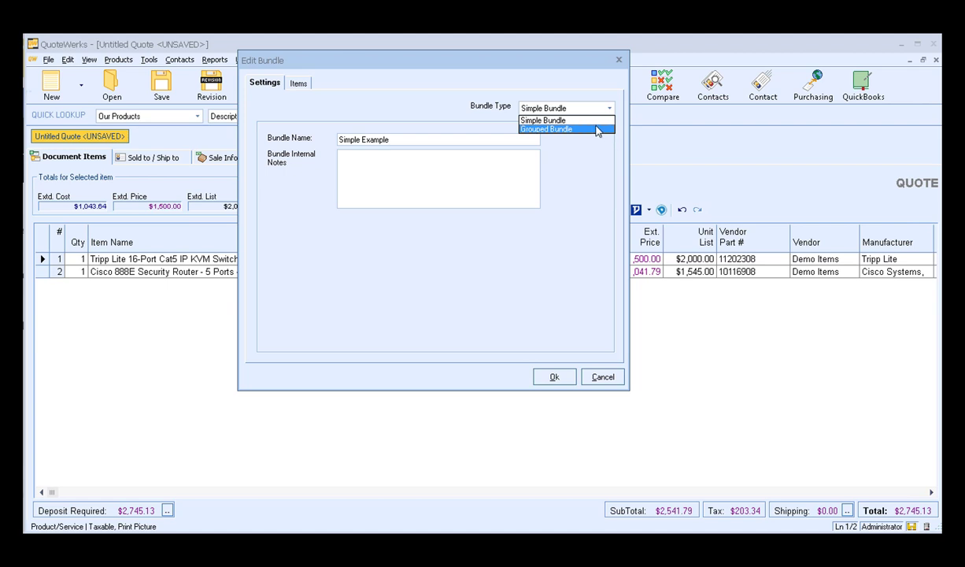
pyautogui.click(599, 120)
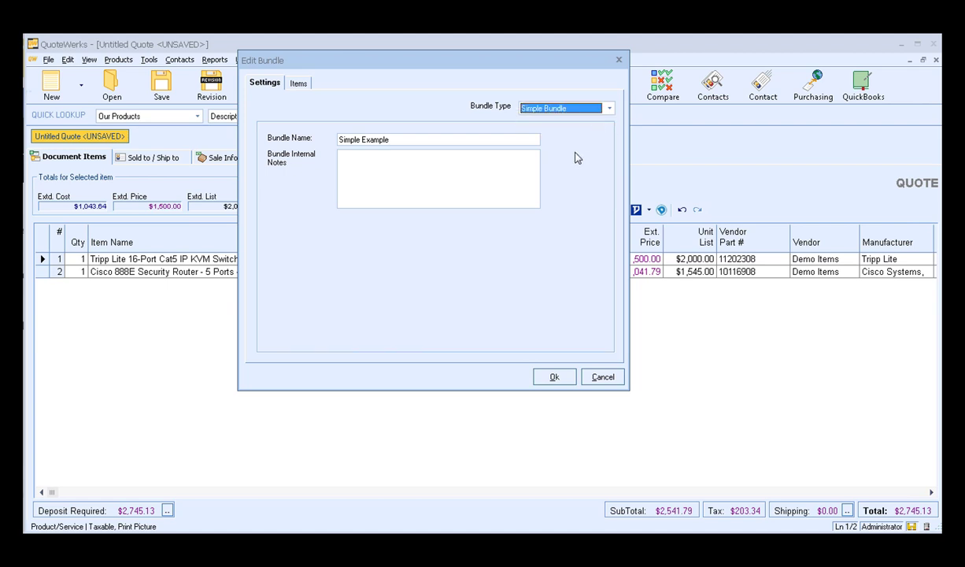
pyautogui.click(425, 139)
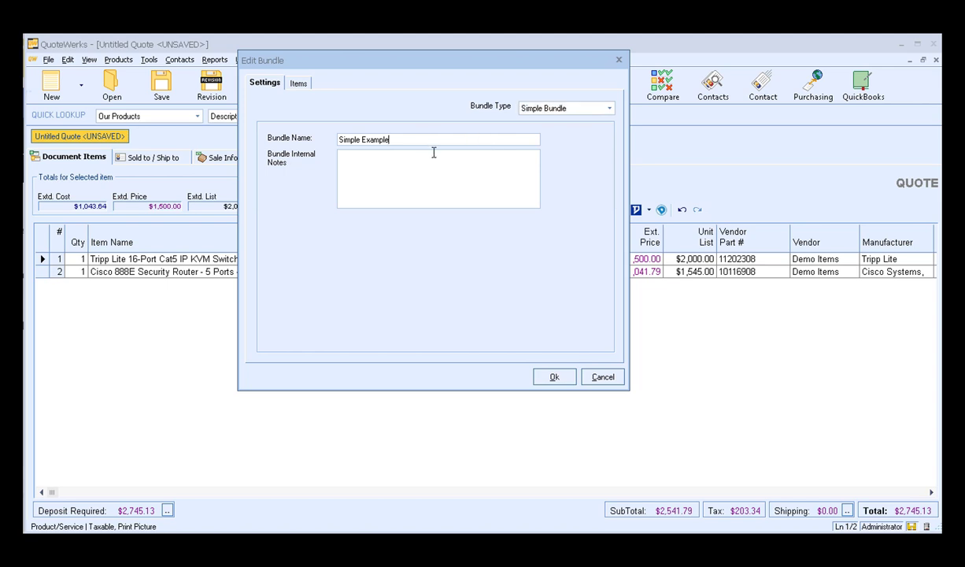
pyautogui.click(343, 157)
# Select items B072-016-1-IP and C888E-CUBE-K9 from the Demo Items database to add to the bundle.
pyautogui.click(303, 85)
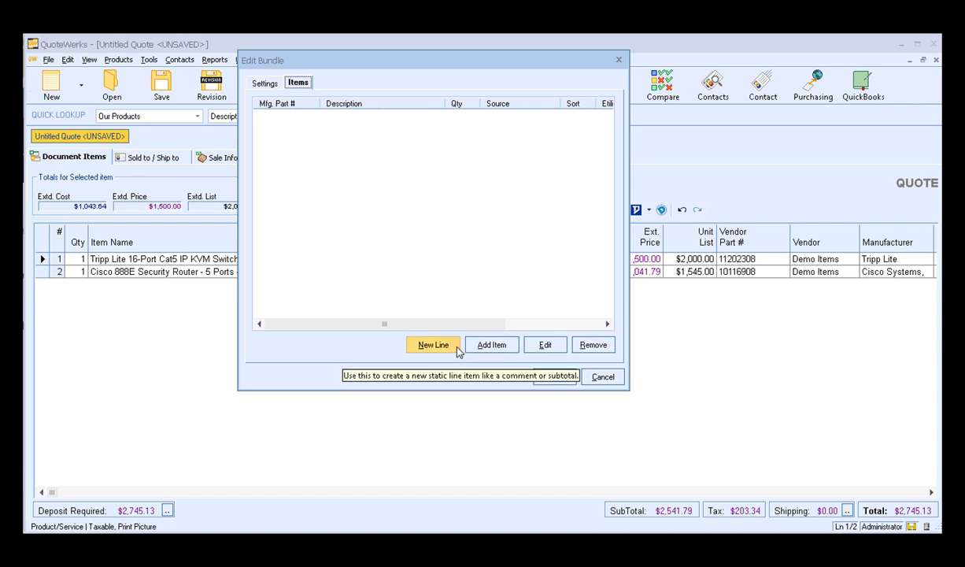
pyautogui.click(511, 349)
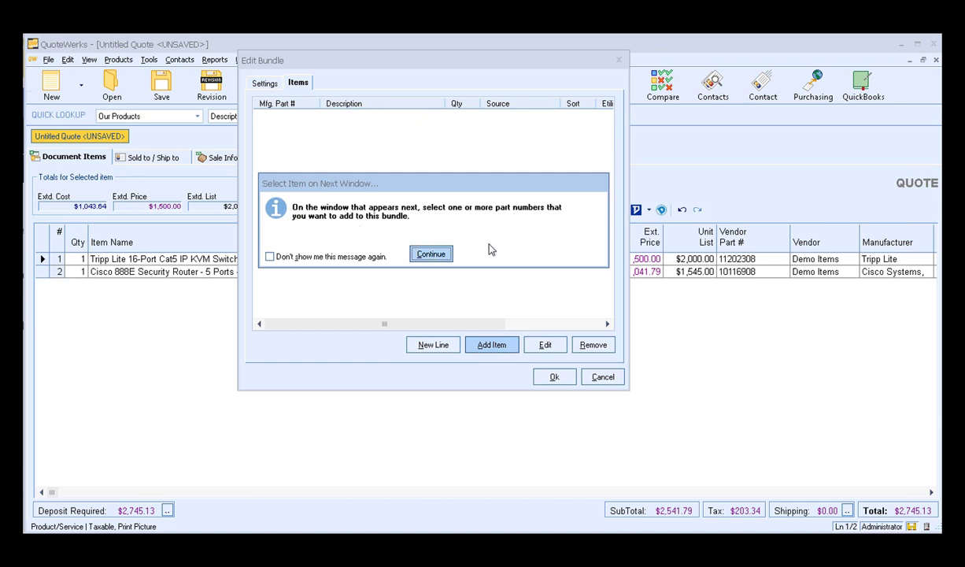
pyautogui.click(430, 254)
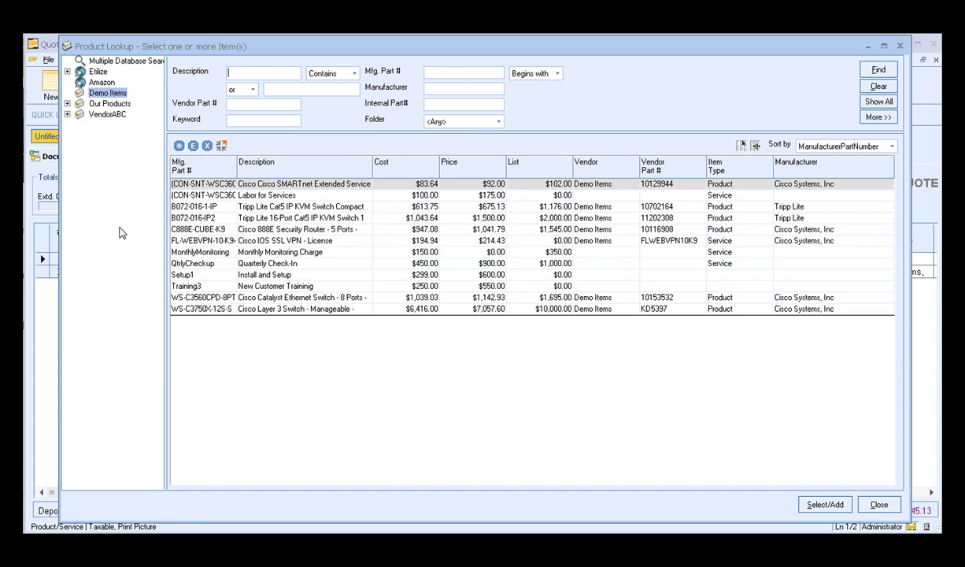
pyautogui.click(268, 204)
pyautogui.keyDown('ctrl'); pyautogui.click(280, 229); pyautogui.keyUp('ctrl')
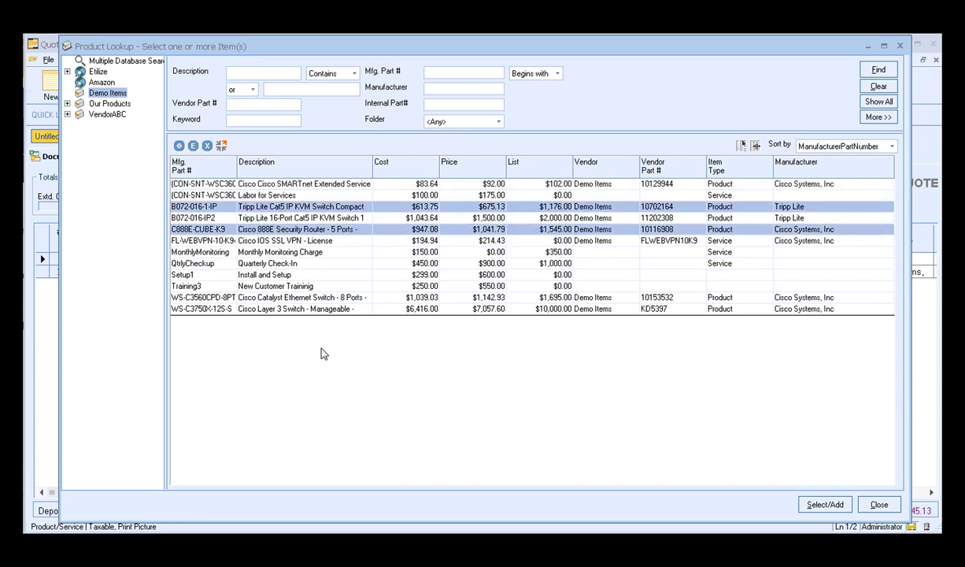
pyautogui.click(825, 503)
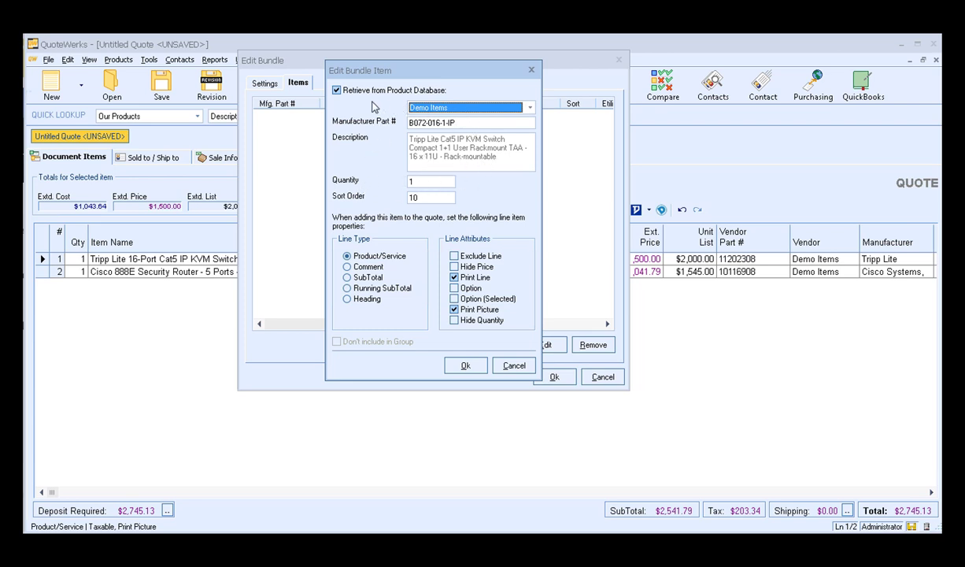
pyautogui.click(345, 91)
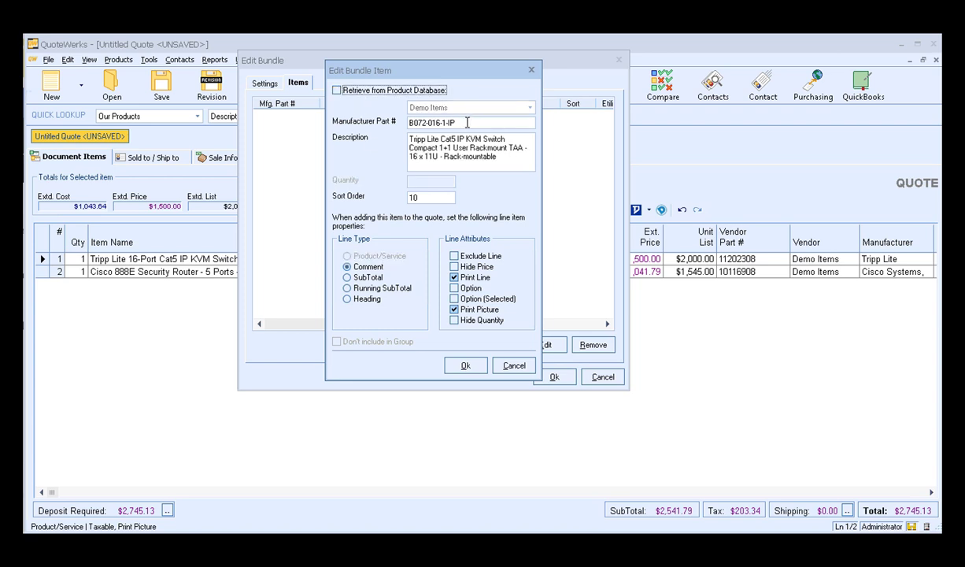
pyautogui.moveTo(436, 123); pyautogui.dragTo(369, 114)
pyautogui.moveTo(510, 156); pyautogui.dragTo(379, 123)
pyautogui.moveTo(478, 122); pyautogui.dragTo(361, 128)
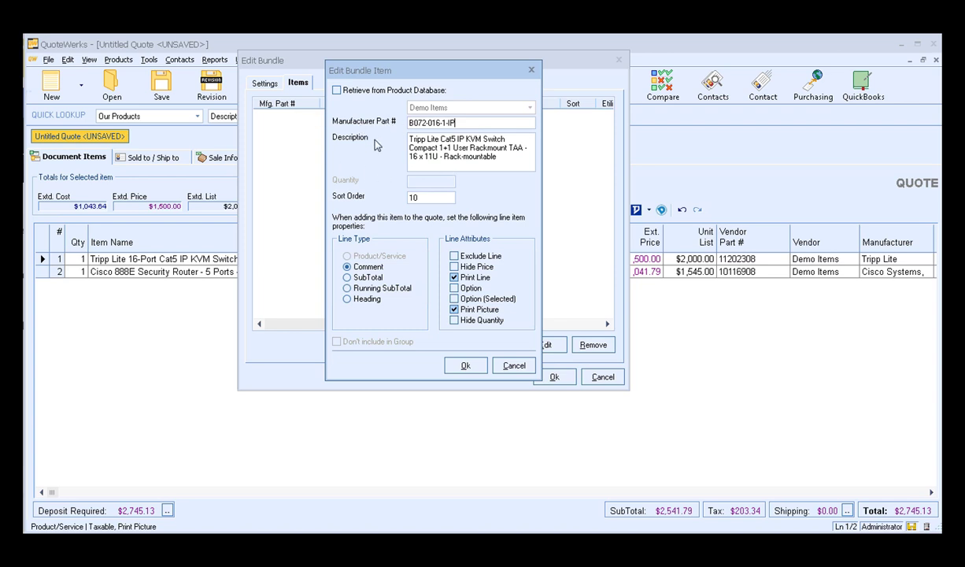
pyautogui.click(354, 90)
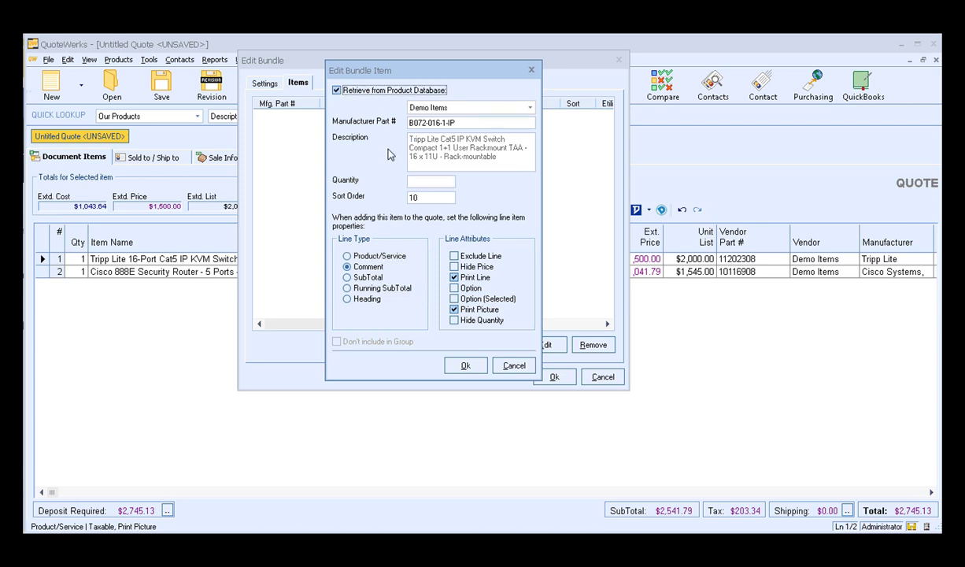
# Set the B072-016-1-IP bundle item to quantity 3 with line type Product/Service and accept it.
pyautogui.click(411, 179)
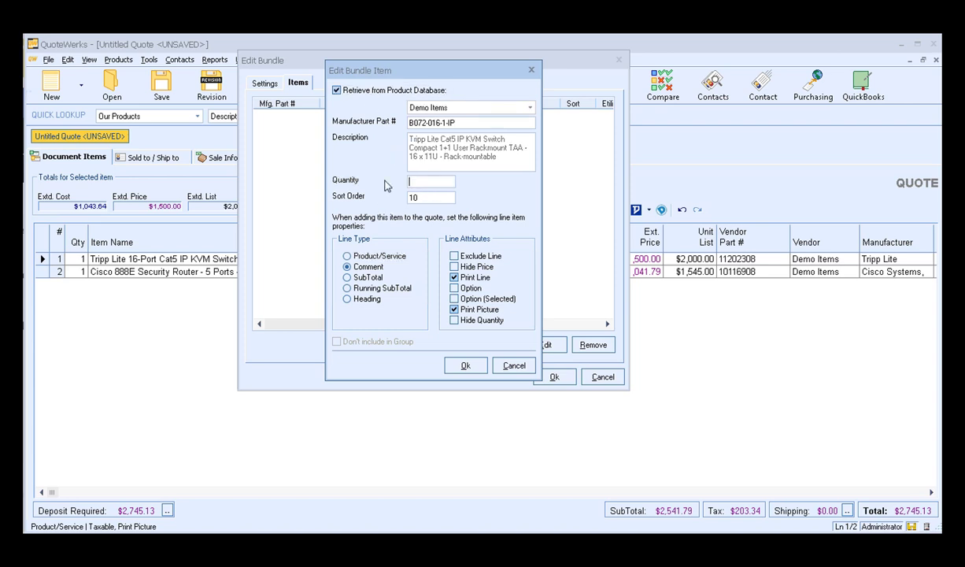
pyautogui.write('3')
pyautogui.click(351, 256)
pyautogui.click(465, 365)
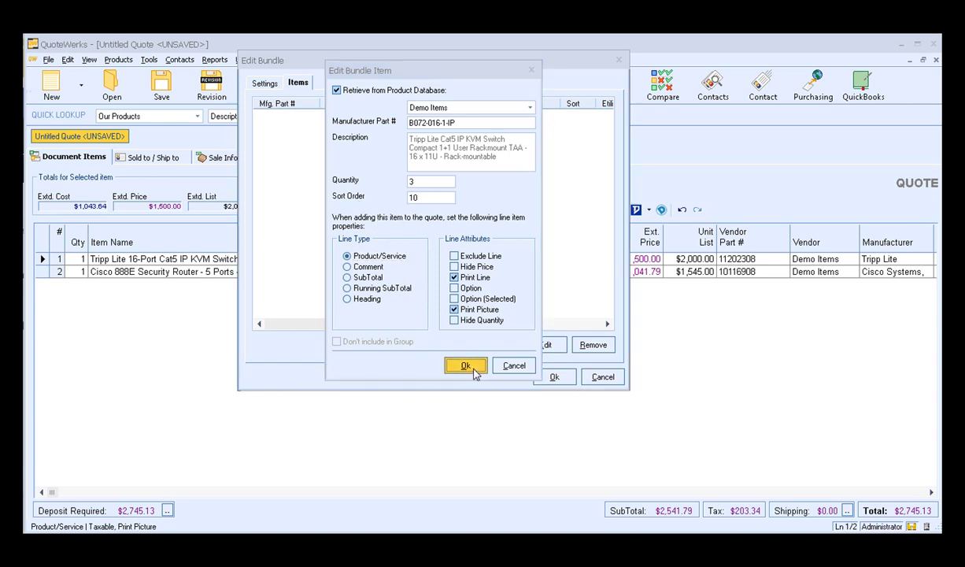
# Set the quantity of the C888E-CUBE-K9 bundle item to 2 and accept it.
pyautogui.click(425, 183)
pyautogui.write('3')
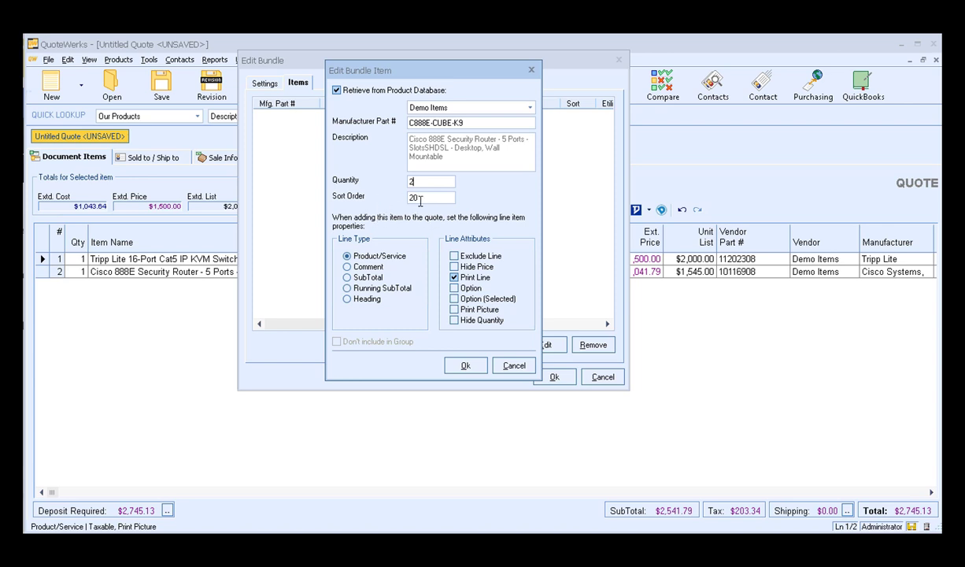
pyautogui.click(471, 367)
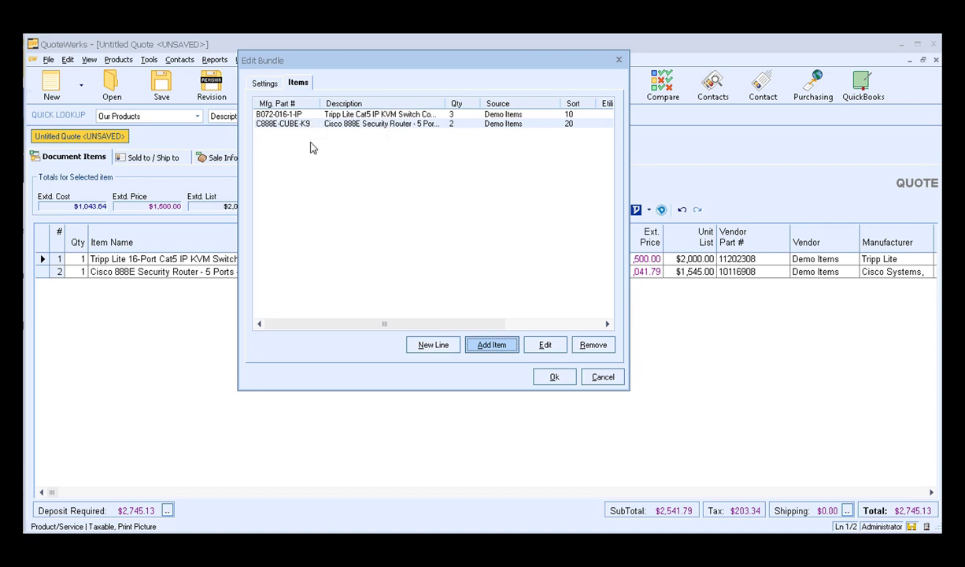
# Add the Maxiblaster Ext. Siren (13-046) and Standard Transformer (1321) from the Our Products database to the bundle with default settings.
pyautogui.click(487, 340)
pyautogui.click(426, 252)
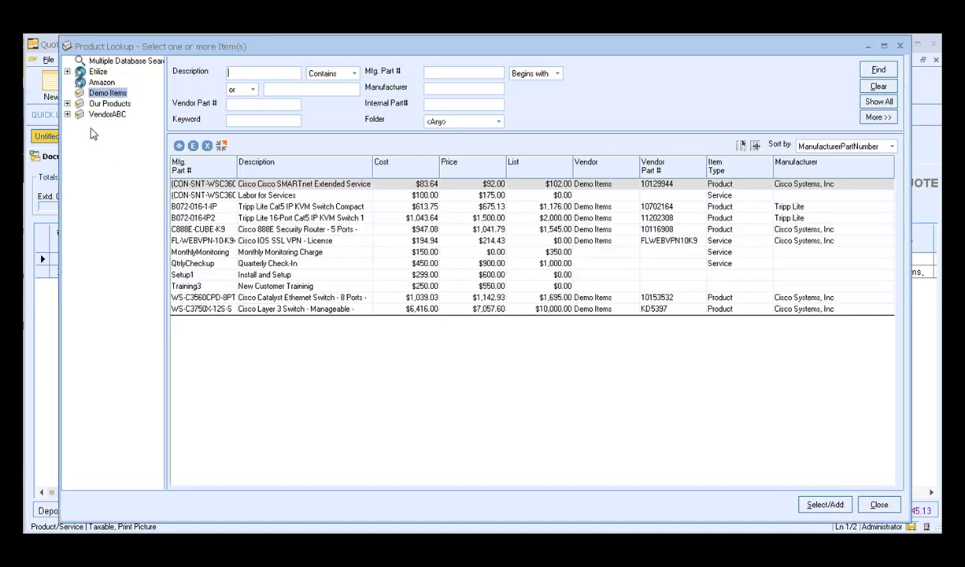
pyautogui.click(100, 106)
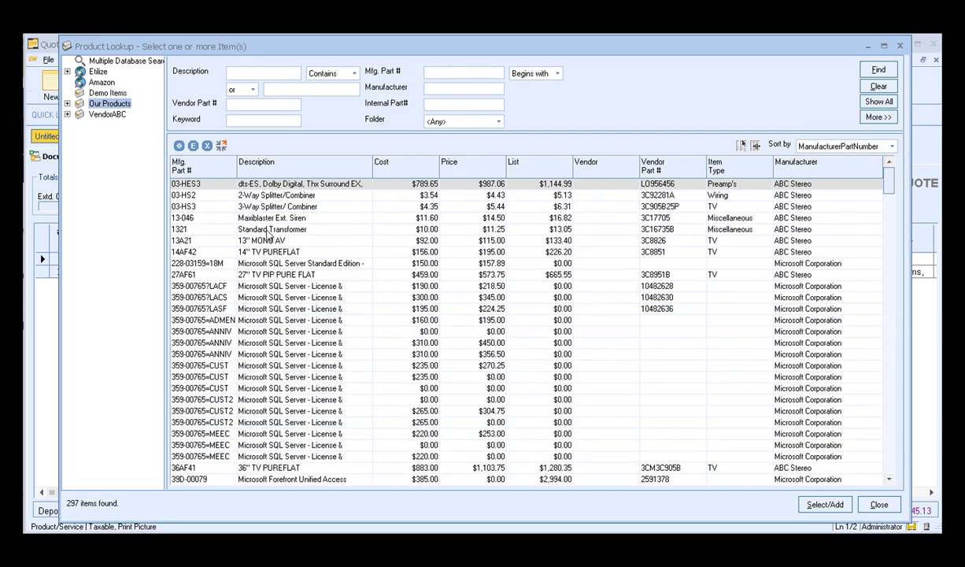
pyautogui.click(261, 229)
pyautogui.keyDown('ctrl'); pyautogui.click(261, 218); pyautogui.keyUp('ctrl')
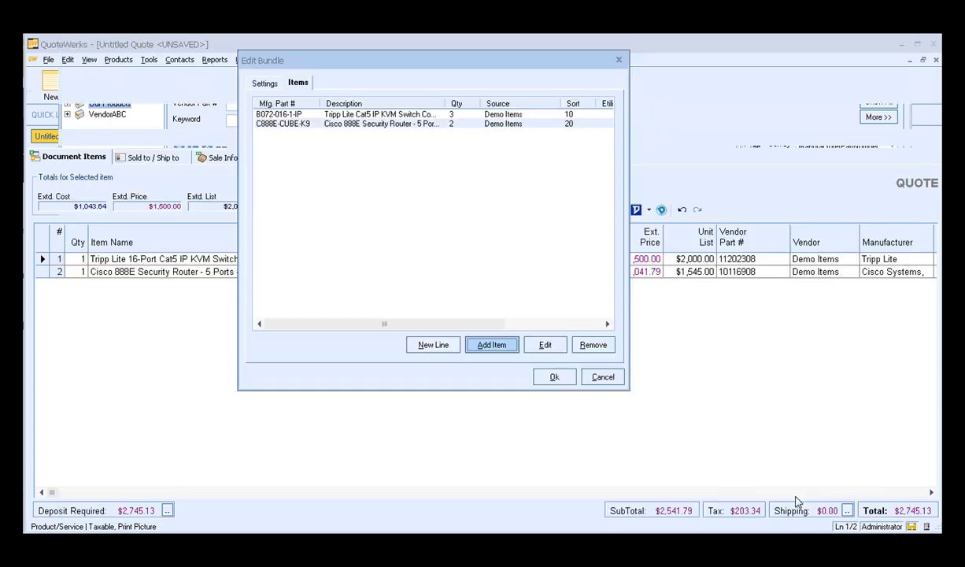
pyautogui.click(811, 503)
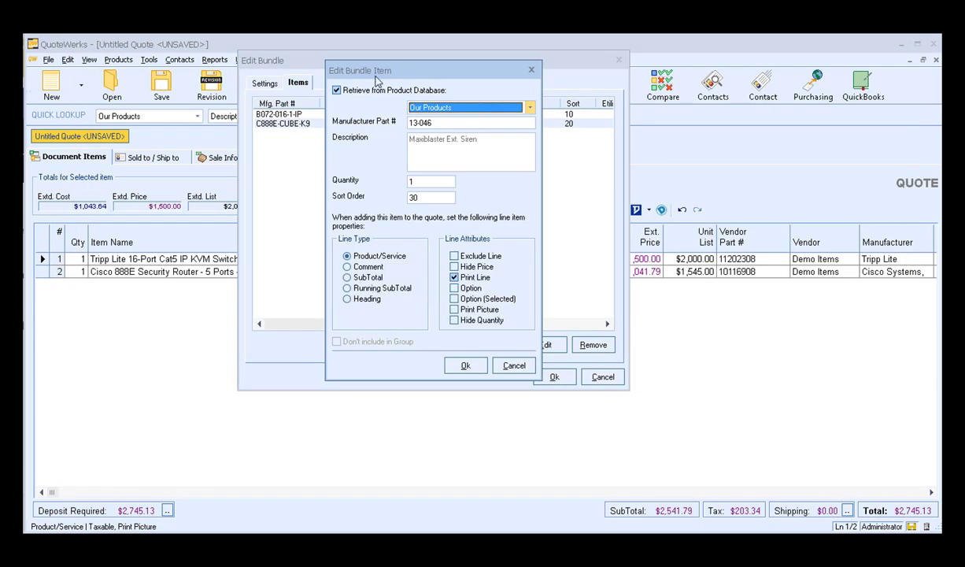
pyautogui.click(468, 365)
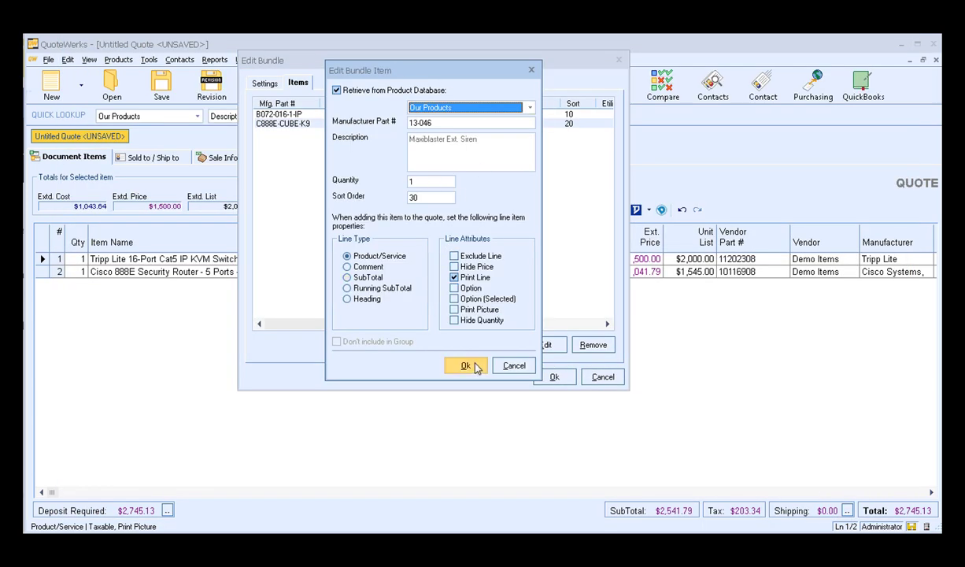
pyautogui.click(461, 366)
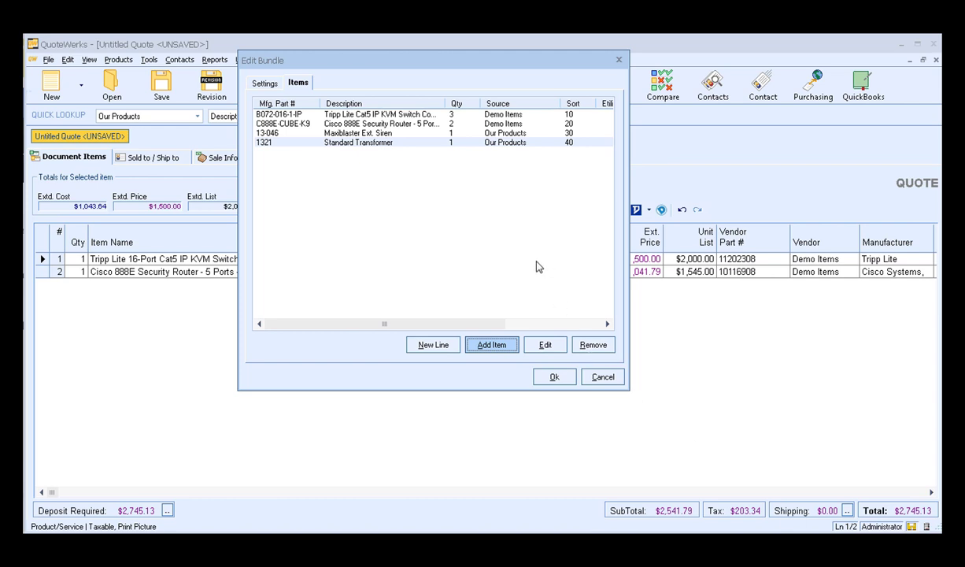
# Save the Simple Example bundle and add a quantity of 1 of it to the quote.
pyautogui.click(370, 142)
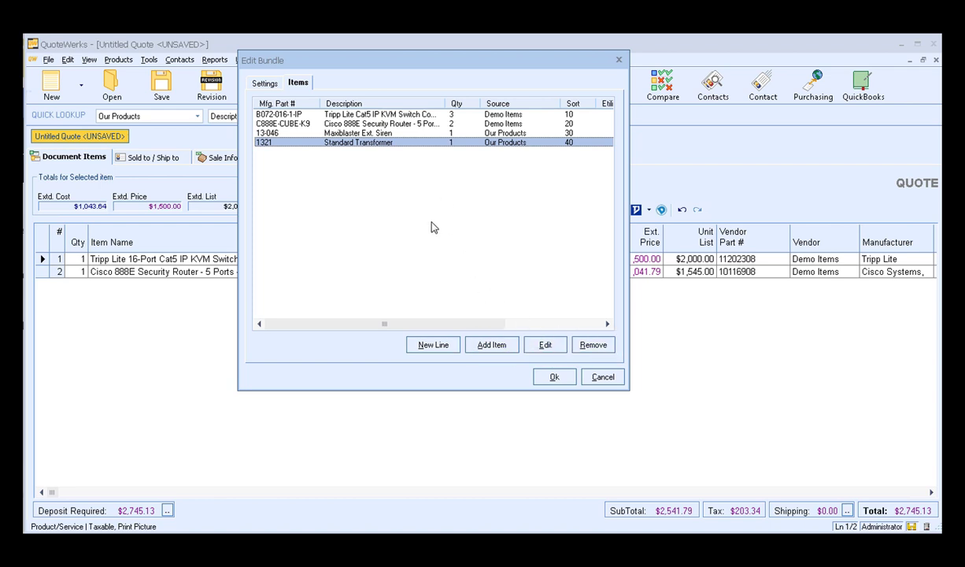
pyautogui.click(264, 83)
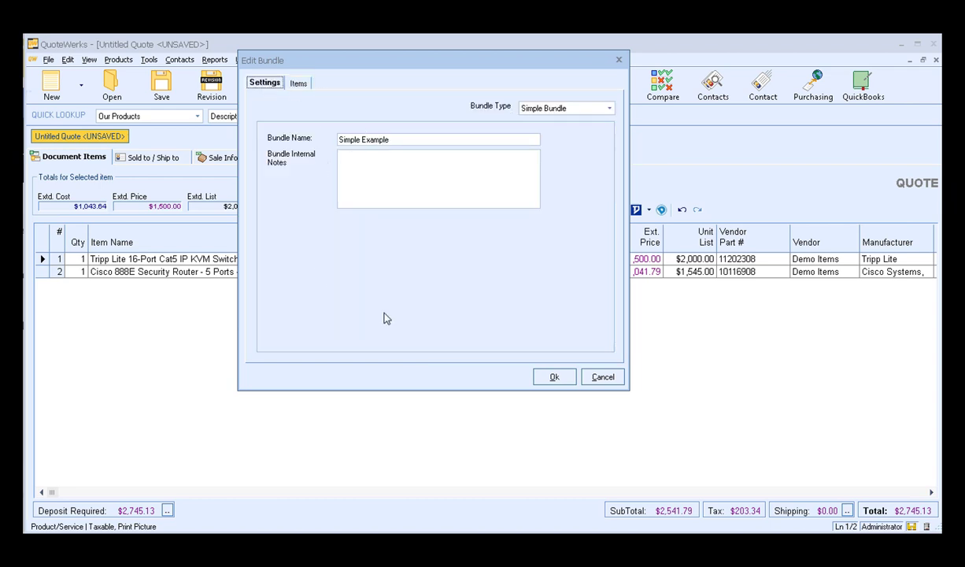
pyautogui.click(568, 380)
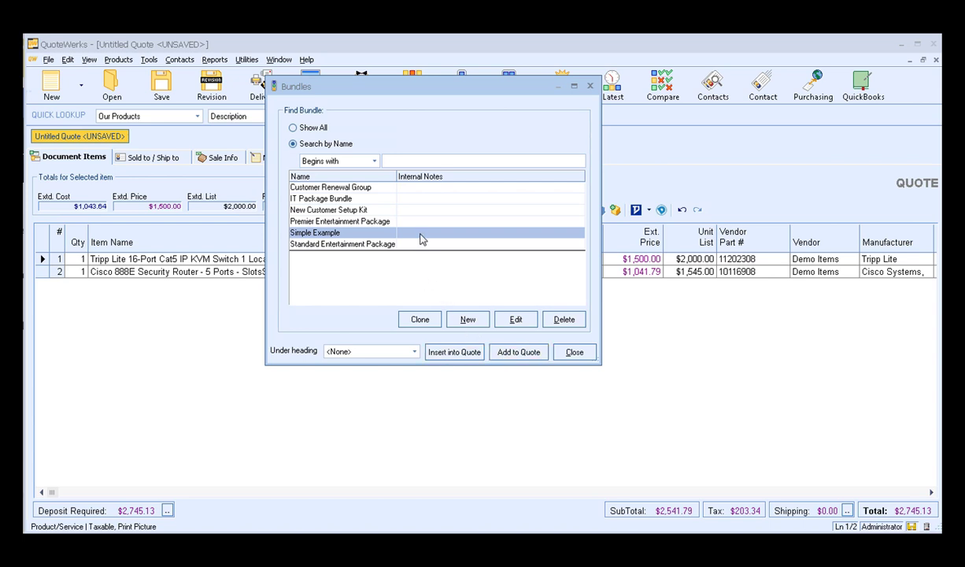
pyautogui.click(522, 348)
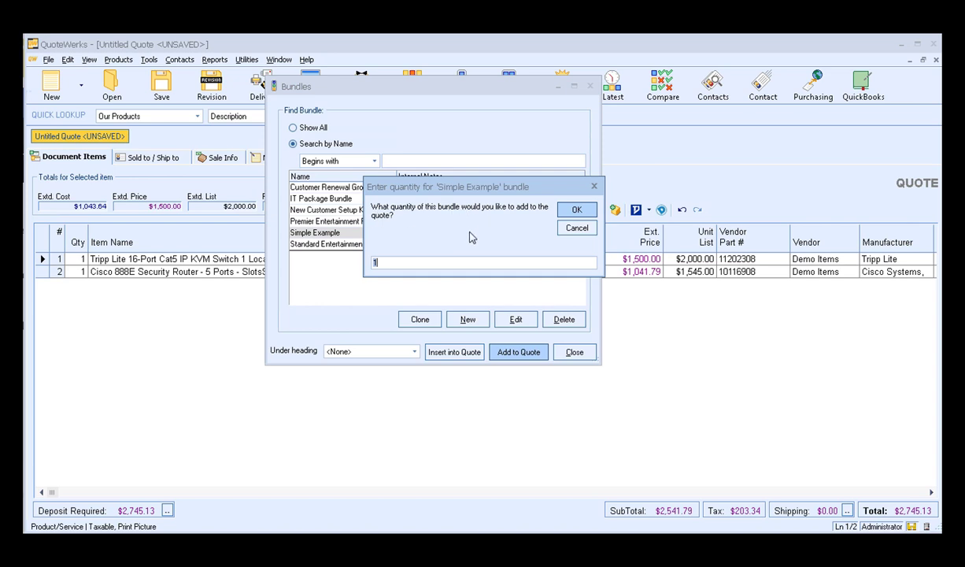
pyautogui.click(592, 213)
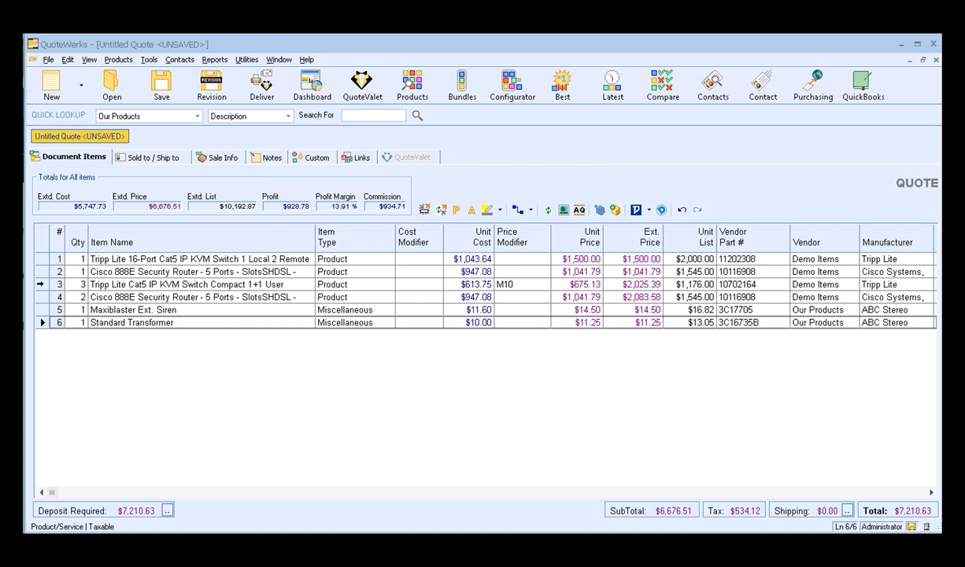
# Select quote lines 3 to 6 to review the items the bundle added.
pyautogui.click(101, 284)
pyautogui.keyDown('shift'); pyautogui.click(101, 322); pyautogui.keyUp('shift')
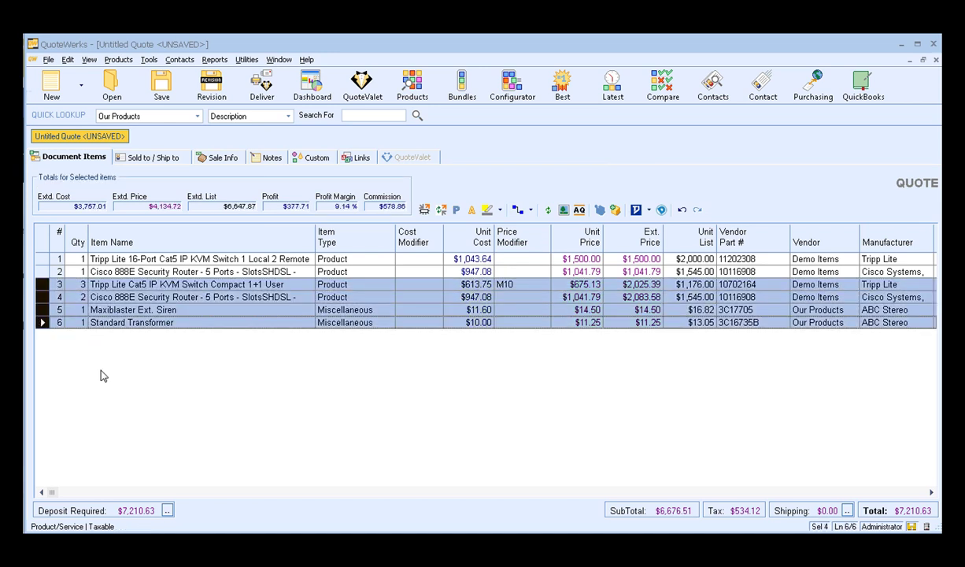
pyautogui.click(178, 296)
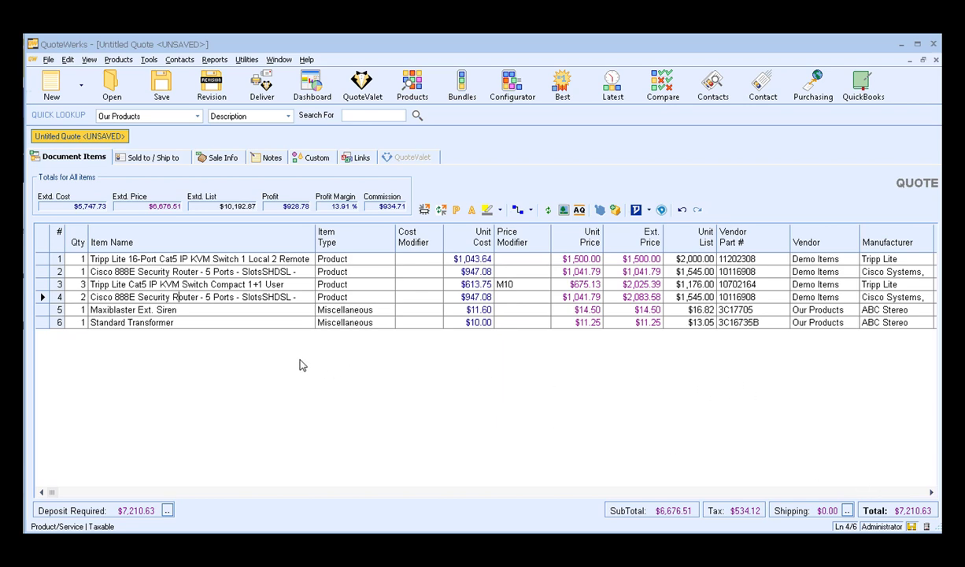
# Insert a section header named Simple Bundle above quote line 3, the Tripp Lite Cat5 IP KVM Switch Compact.
pyautogui.click(44, 288)
pyautogui.rightClick(43, 288)
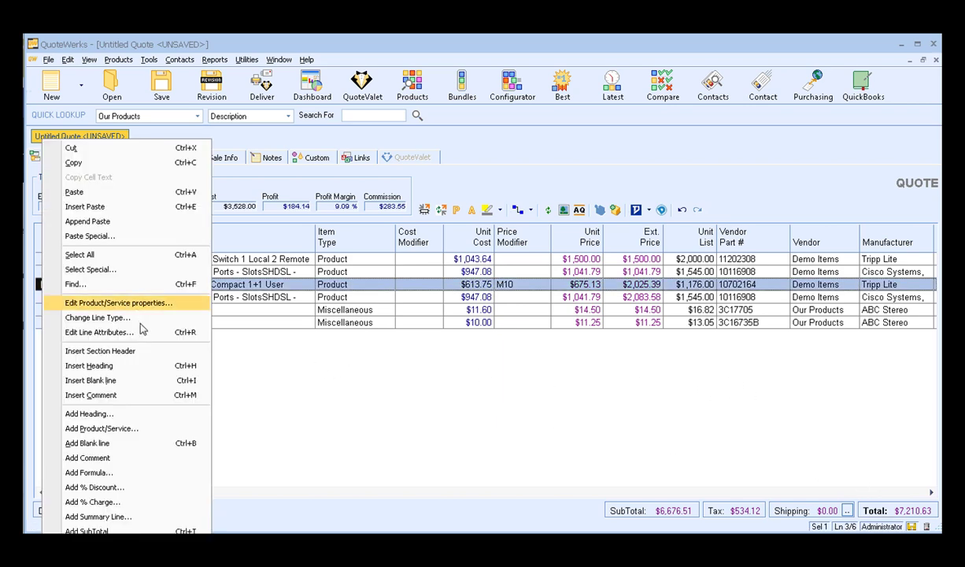
pyautogui.click(133, 351)
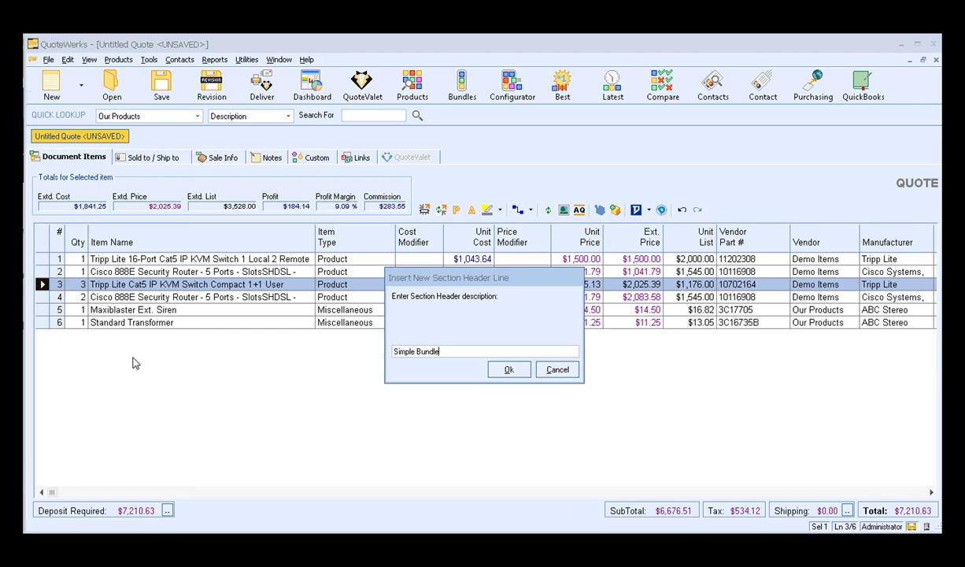
pyautogui.press('Return')
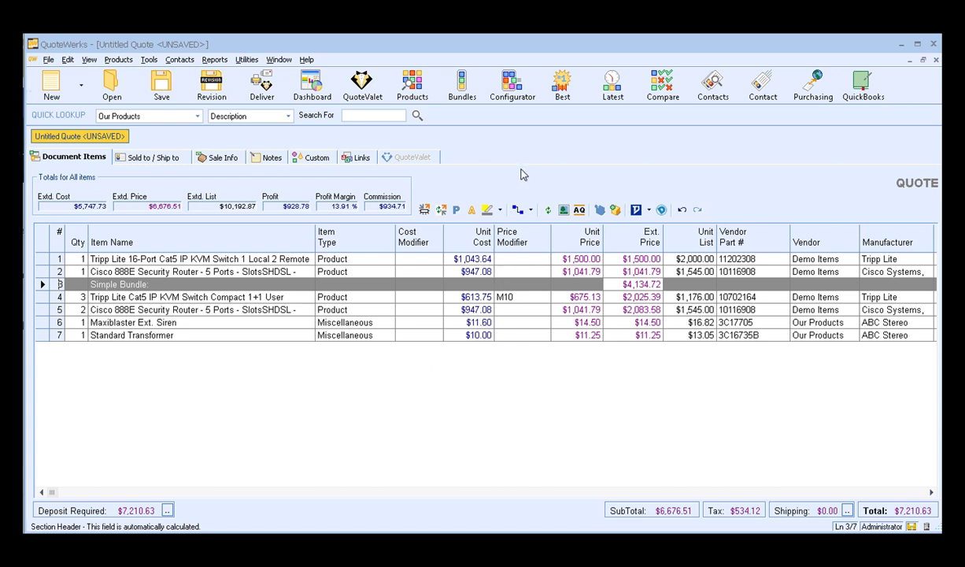
# Create a new bundle named Grouped Bundle Example and select it in the bundle list.
pyautogui.click(471, 86)
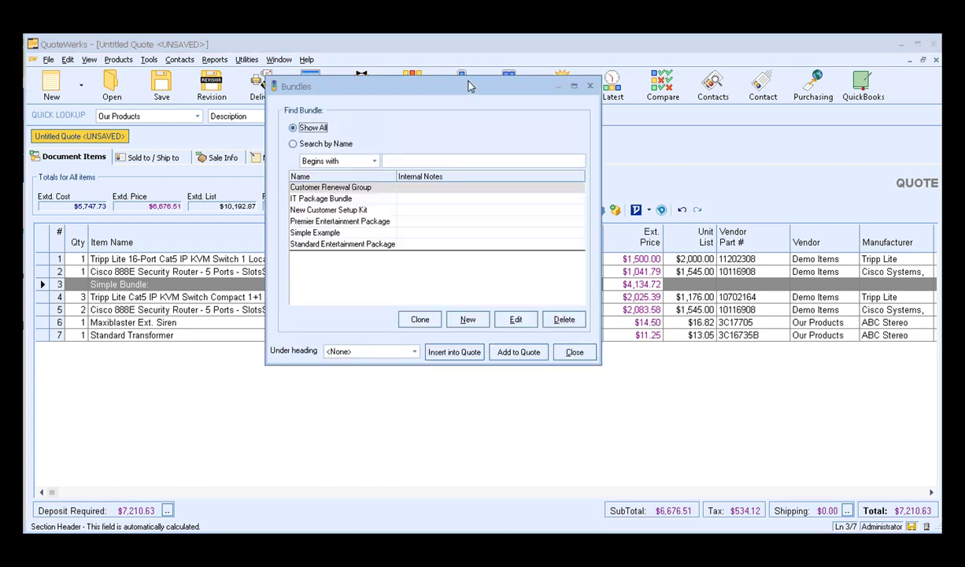
pyautogui.click(467, 320)
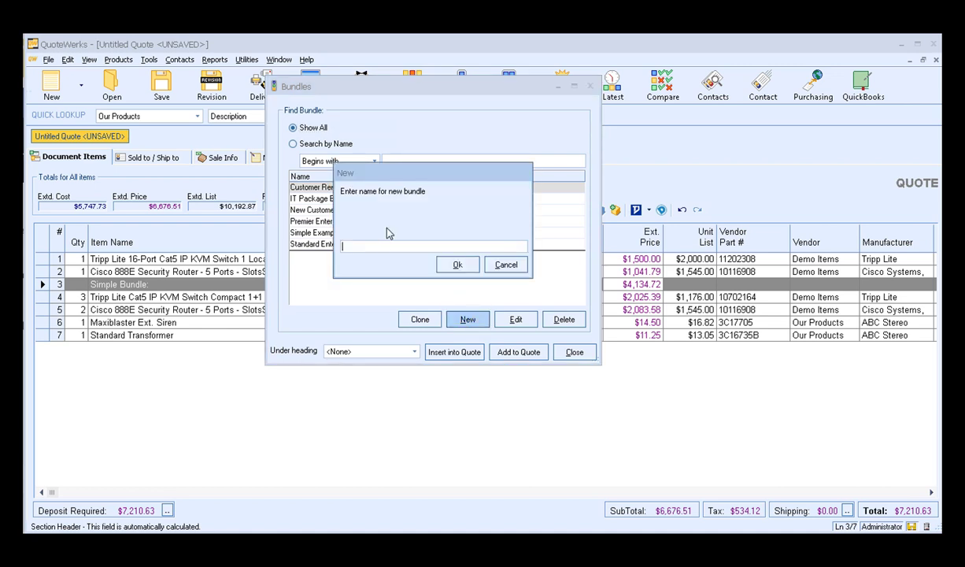
pyautogui.write('Grouped Bundle Example')
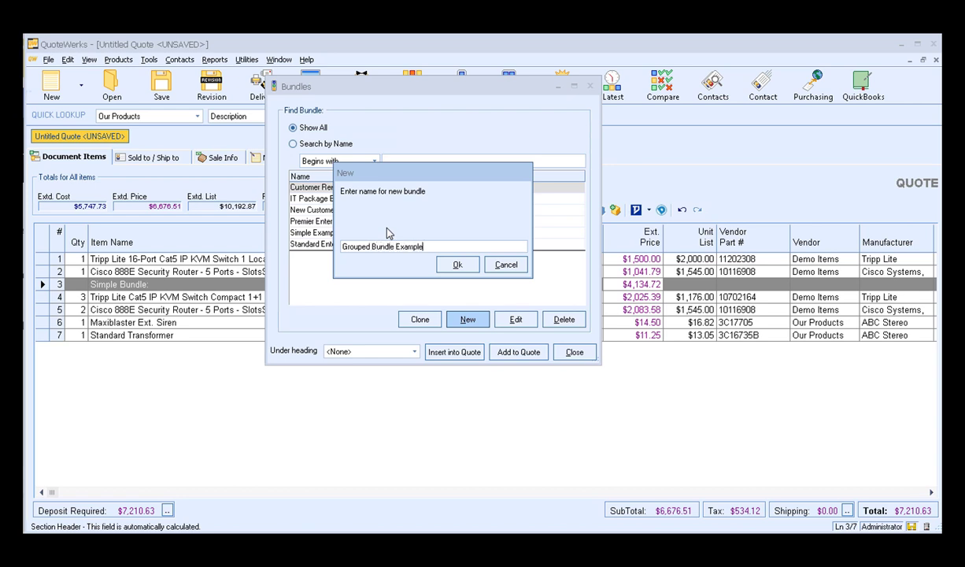
pyautogui.click(456, 262)
pyautogui.click(364, 199)
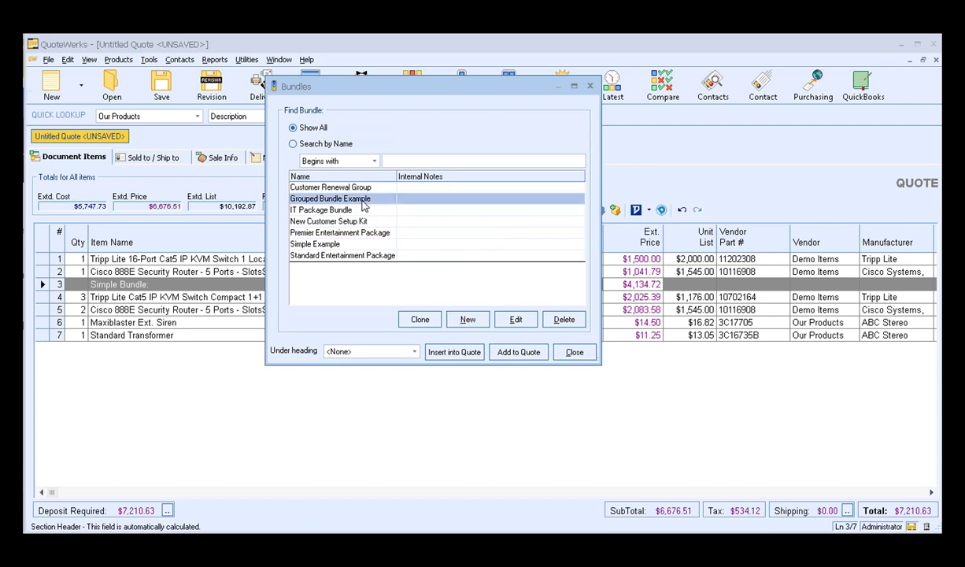
# Open Grouped Bundle Example for editing and change its bundle type to Grouped Bundle.
pyautogui.click(526, 321)
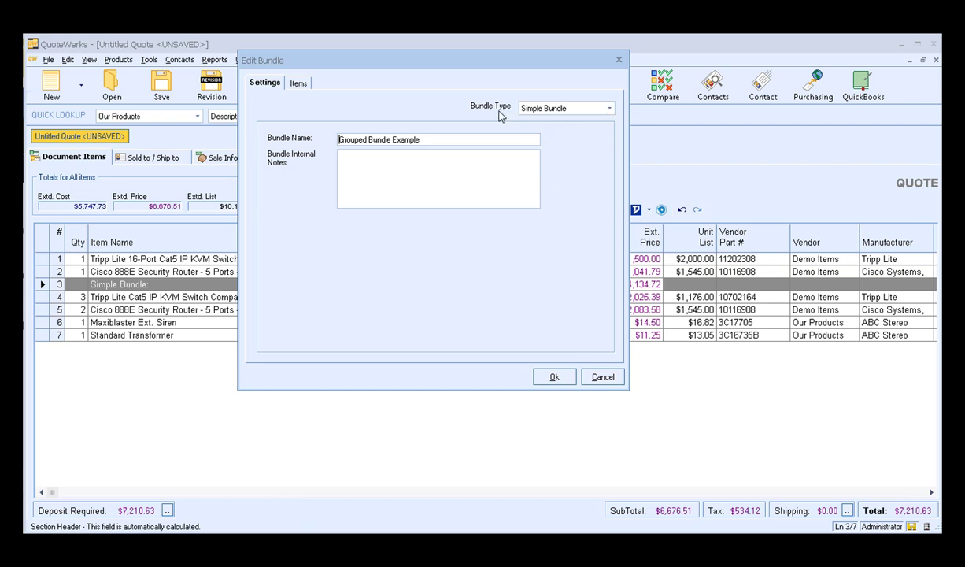
pyautogui.click(610, 112)
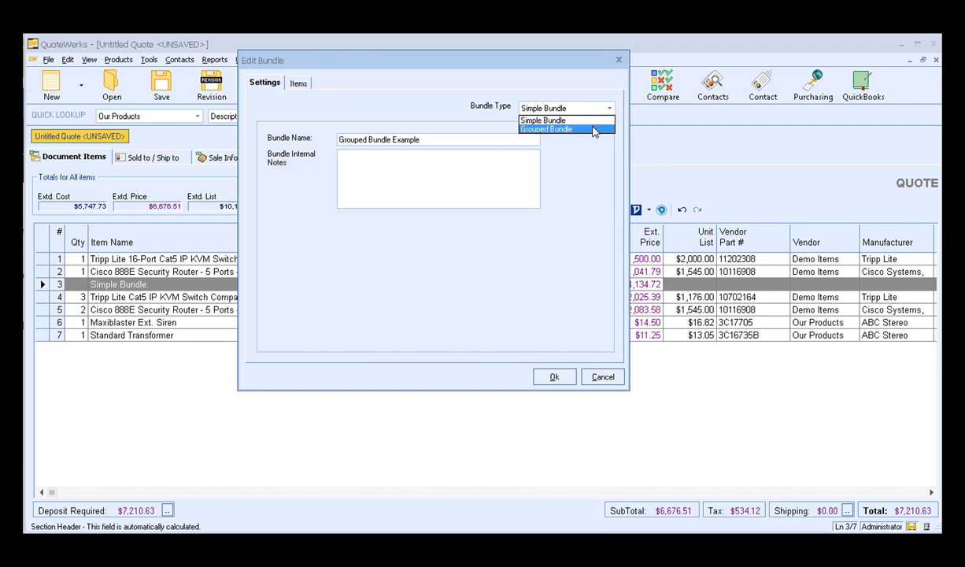
pyautogui.click(595, 129)
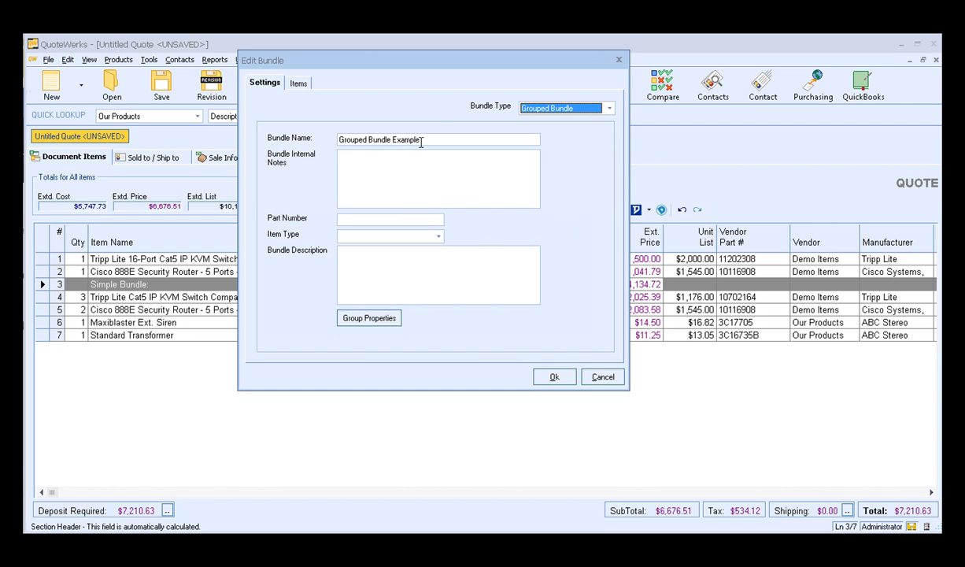
# Give the grouped bundle the part number GroupedBundleExample1 and the item type Product.
pyautogui.click(386, 160)
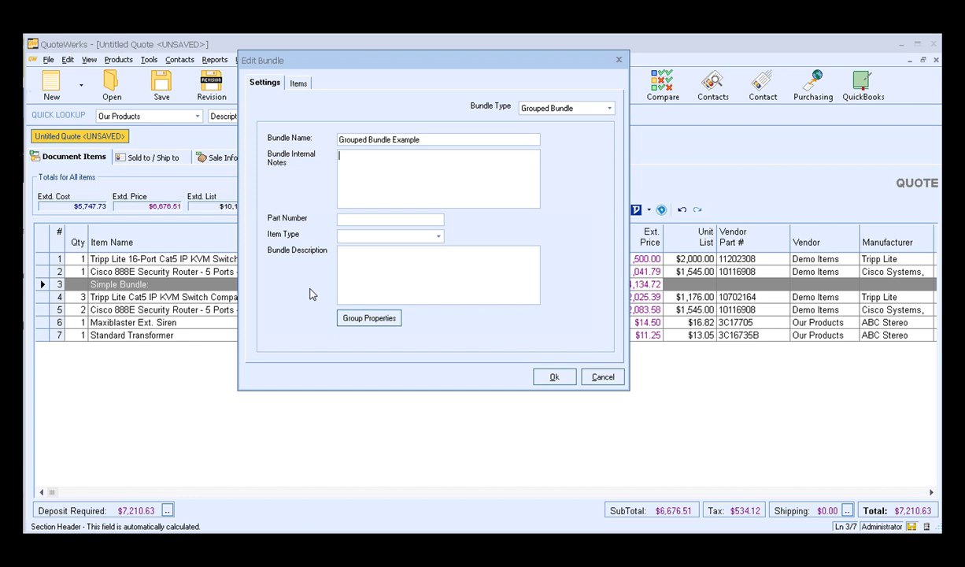
pyautogui.click(368, 219)
pyautogui.write('GroupedBundleExample1')
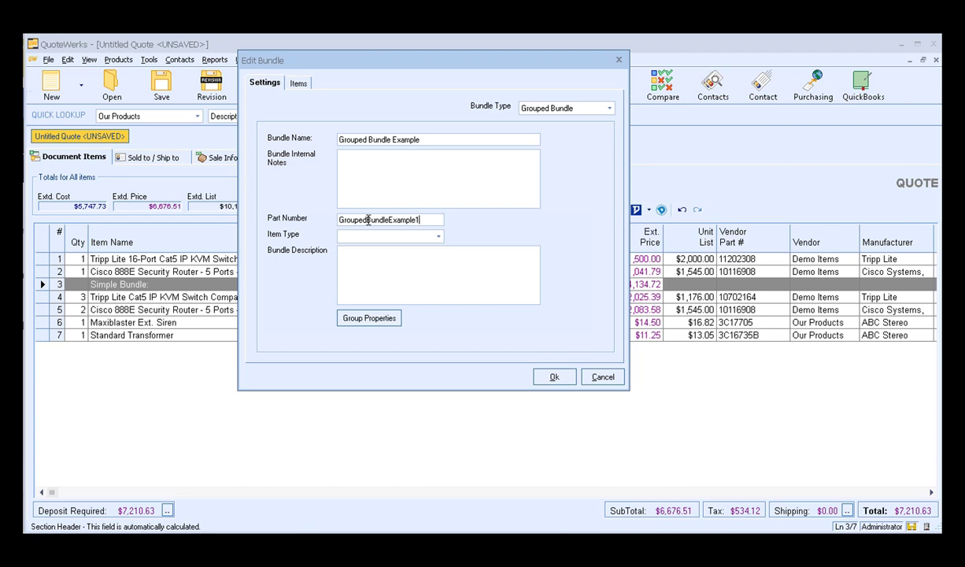
pyautogui.click(439, 236)
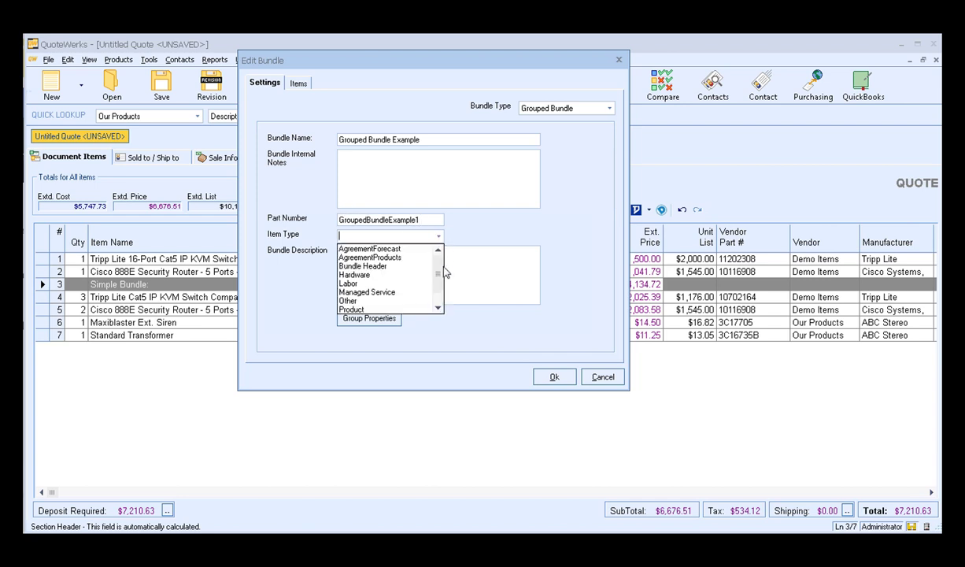
pyautogui.scroll(-2, 439, 281)
pyautogui.scroll(2, 439, 280)
pyautogui.click(463, 244)
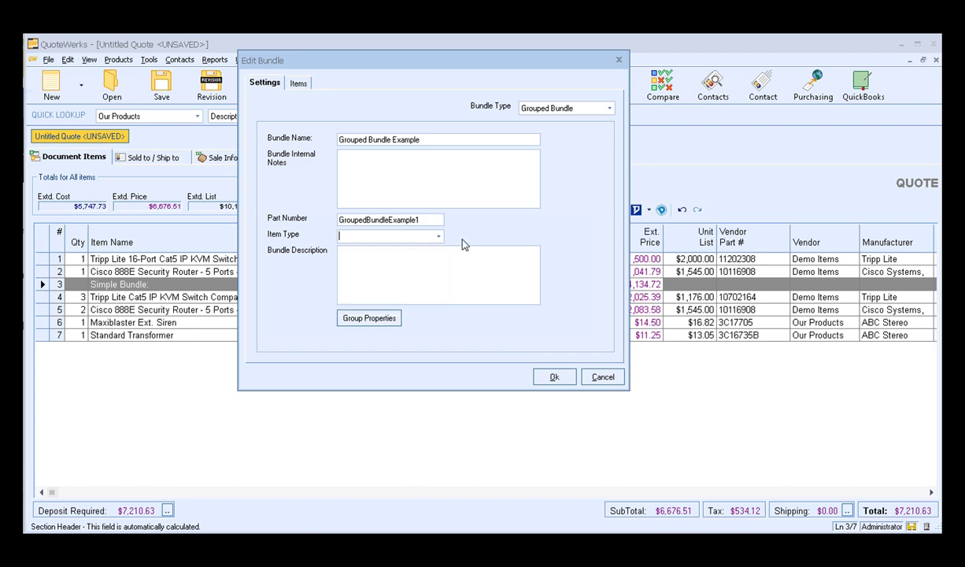
pyautogui.write('Produc')
# Enter New Client Onboarding Process as the bundle description.
pyautogui.click(389, 262)
pyautogui.write('Customer Facing Description')
pyautogui.press('BackSpace')
pyautogui.press('BackSpace')
pyautogui.press('BackSpace')
pyautogui.press('BackSpace')
pyautogui.press('BackSpace')
pyautogui.press('BackSpace')
pyautogui.press('BackSpace')
pyautogui.press('BackSpace')
pyautogui.press('BackSpace')
pyautogui.press('BackSpace')
pyautogui.press('BackSpace')
pyautogui.press('BackSpace')
pyautogui.press('BackSpace')
pyautogui.press('BackSpace')
pyautogui.press('BackSpace')
pyautogui.press('BackSpace')
pyautogui.press('BackSpace')
pyautogui.press('BackSpace')
pyautogui.press('BackSpace')
pyautogui.press('BackSpace')
pyautogui.write('new')
pyautogui.press('BackSpace')
pyautogui.press('BackSpace')
pyautogui.press('BackSpace')
pyautogui.write('New Client Onboarding Process')
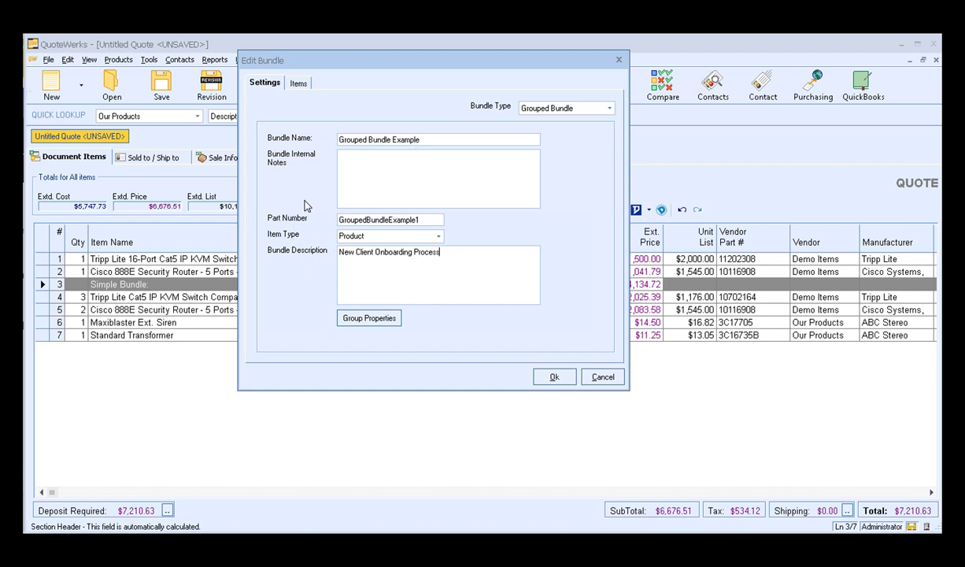
# Add MonthlyMonitoring, QtrlyCheckup, Setup1, Training3 and the two Cisco switches WS-C3560CPD-8PT-S and WS-C3750X-12S-S from Demo Items to the bundle.
pyautogui.click(305, 86)
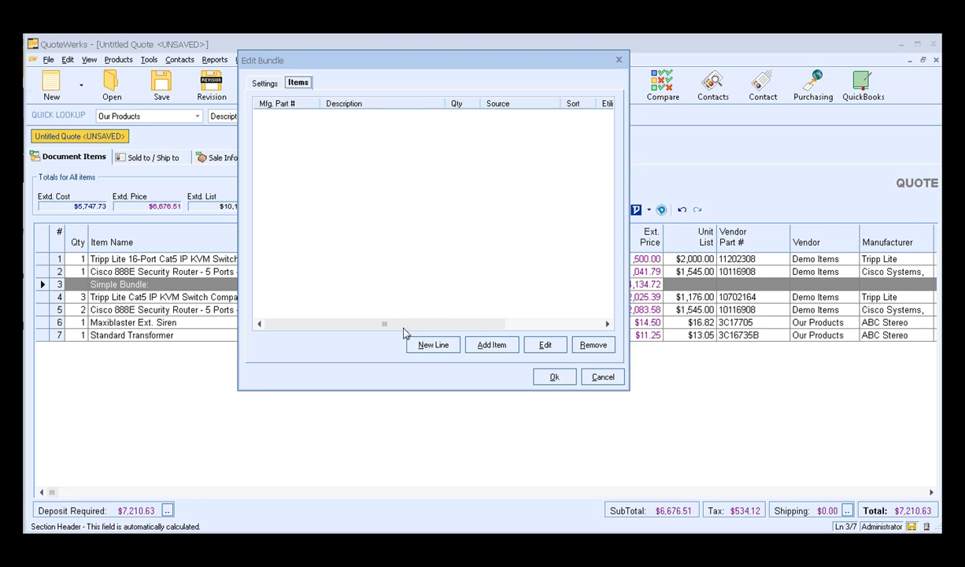
pyautogui.click(509, 350)
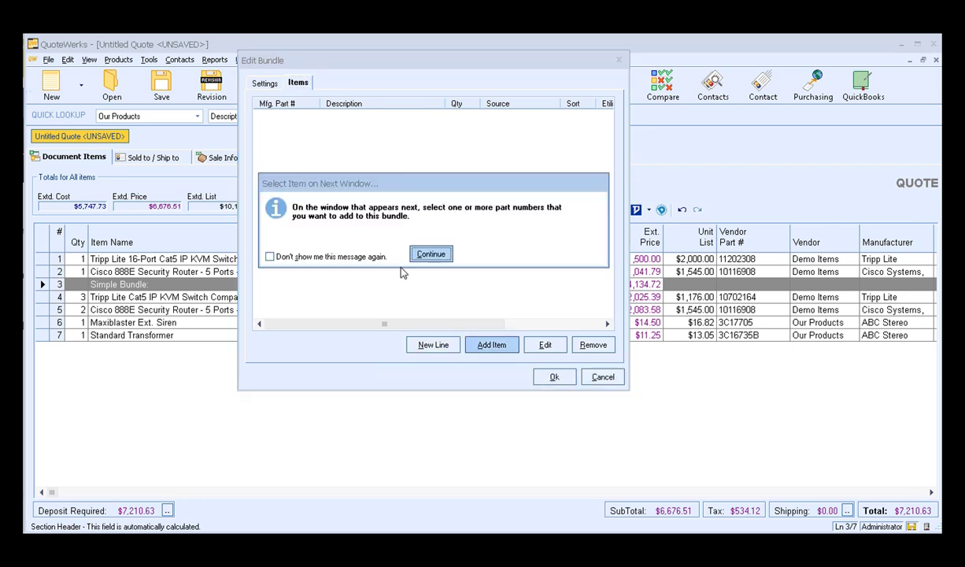
pyautogui.click(431, 254)
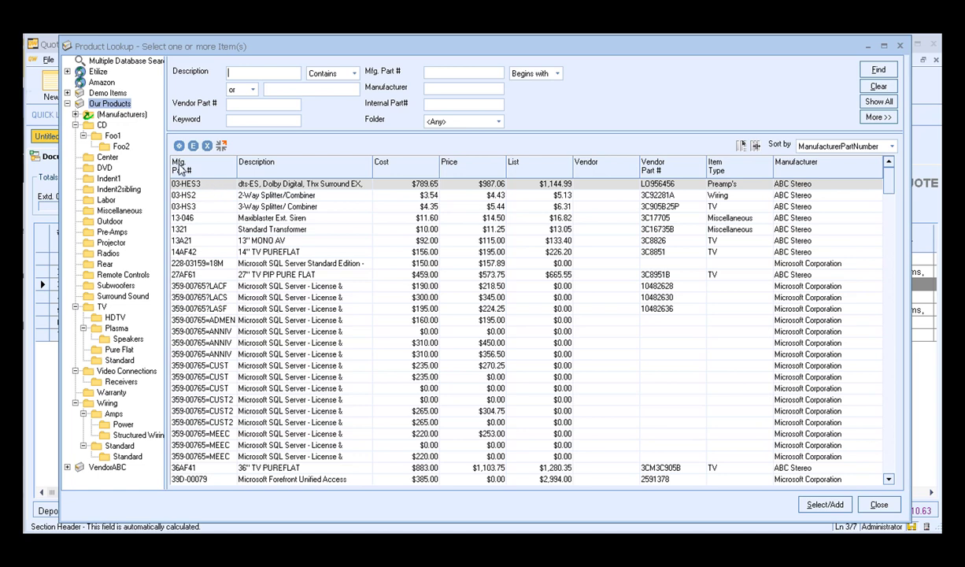
pyautogui.click(95, 93)
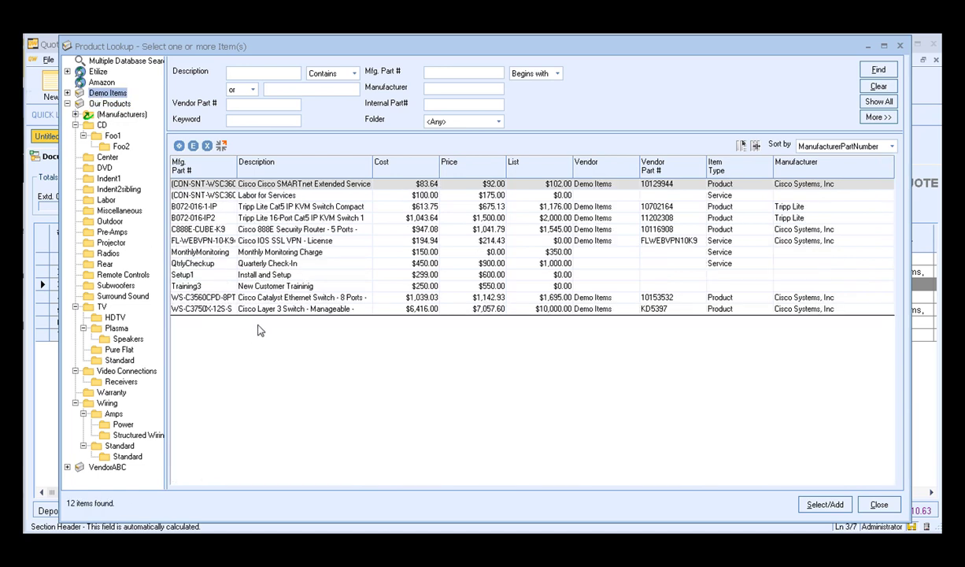
pyautogui.click(256, 285)
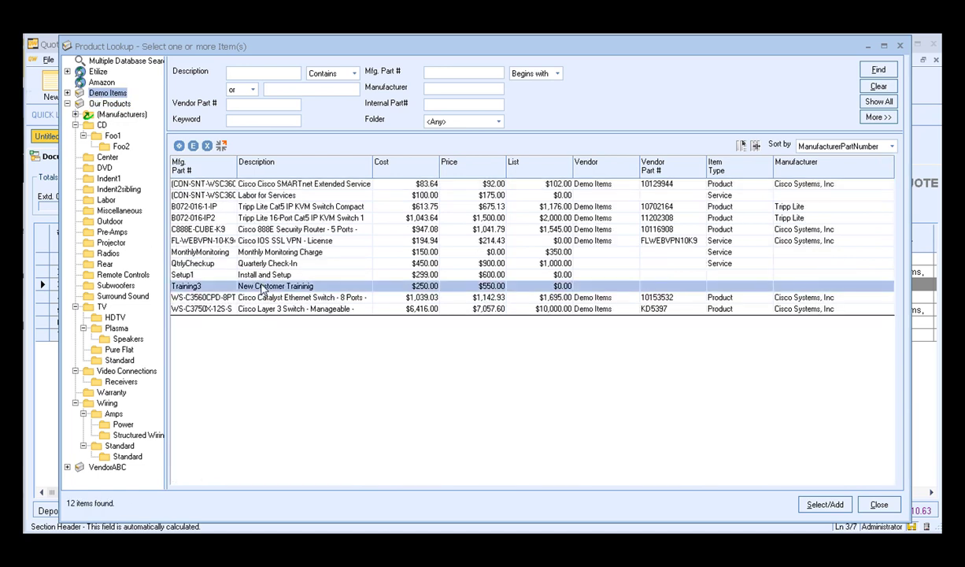
pyautogui.keyDown('shift'); pyautogui.click(260, 274); pyautogui.keyUp('shift')
pyautogui.keyDown('shift'); pyautogui.click(264, 263); pyautogui.keyUp('shift')
pyautogui.keyDown('shift'); pyautogui.click(267, 252); pyautogui.keyUp('shift')
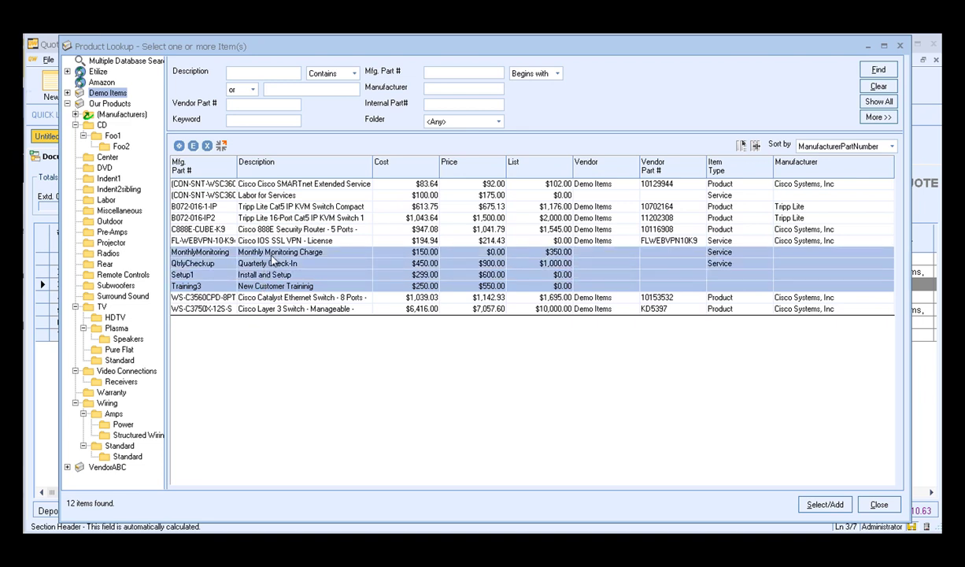
pyautogui.keyDown('ctrl'); pyautogui.click(266, 297); pyautogui.keyUp('ctrl')
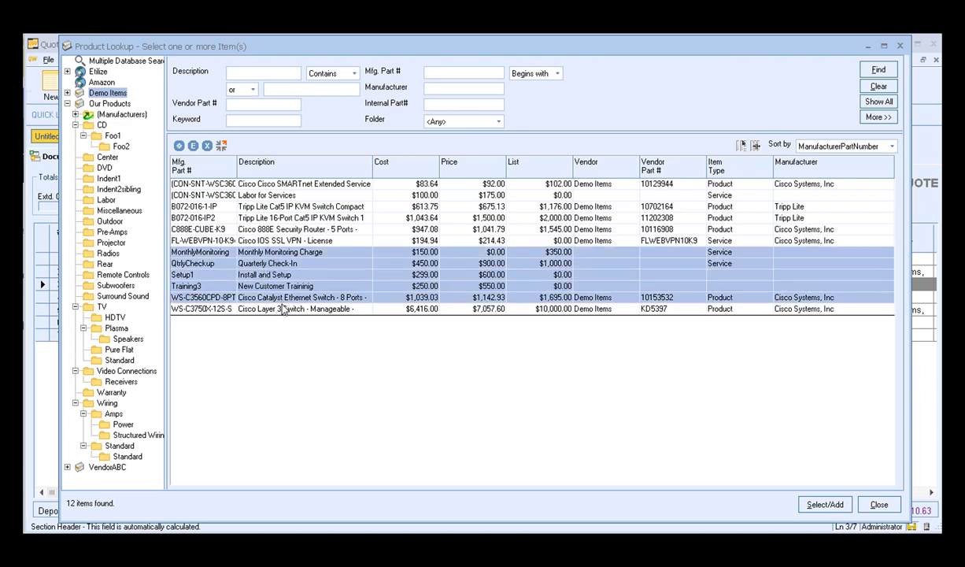
pyautogui.keyDown('ctrl'); pyautogui.click(272, 309); pyautogui.keyUp('ctrl')
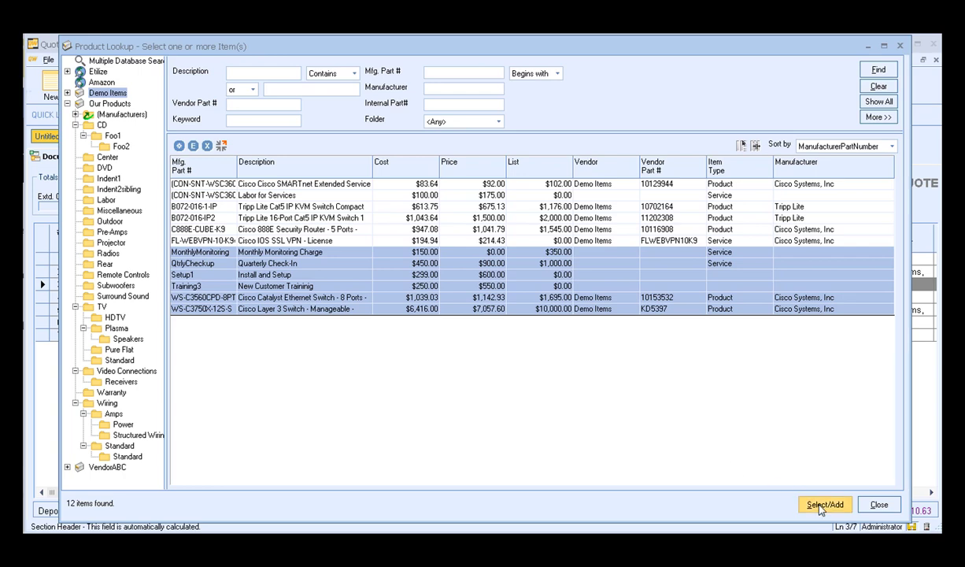
pyautogui.click(825, 504)
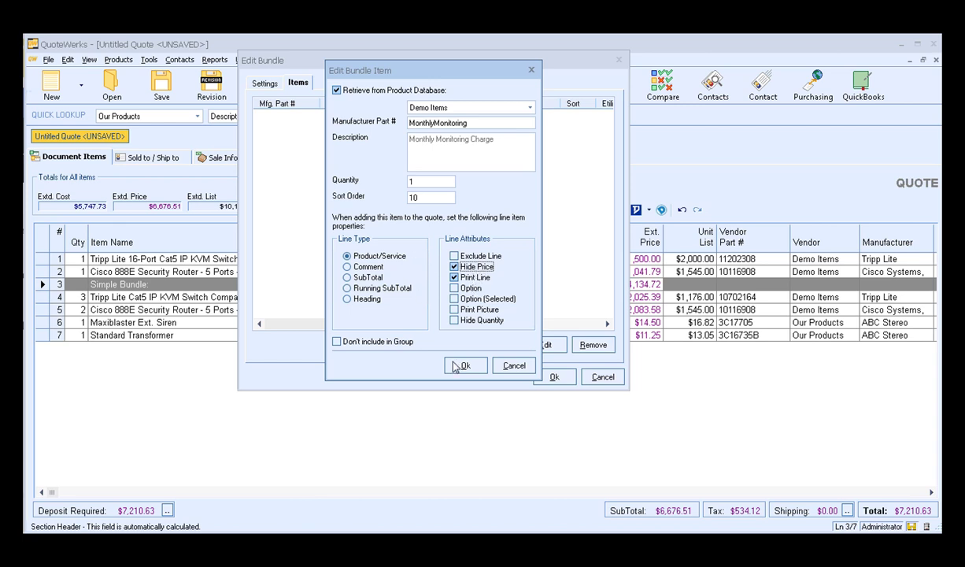
# Accept the MonthlyMonitoring, QtrlyCheckup, Setup1 and Training3 bundle items with quantity 1, Hide Price and Print Line.
pyautogui.click(462, 367)
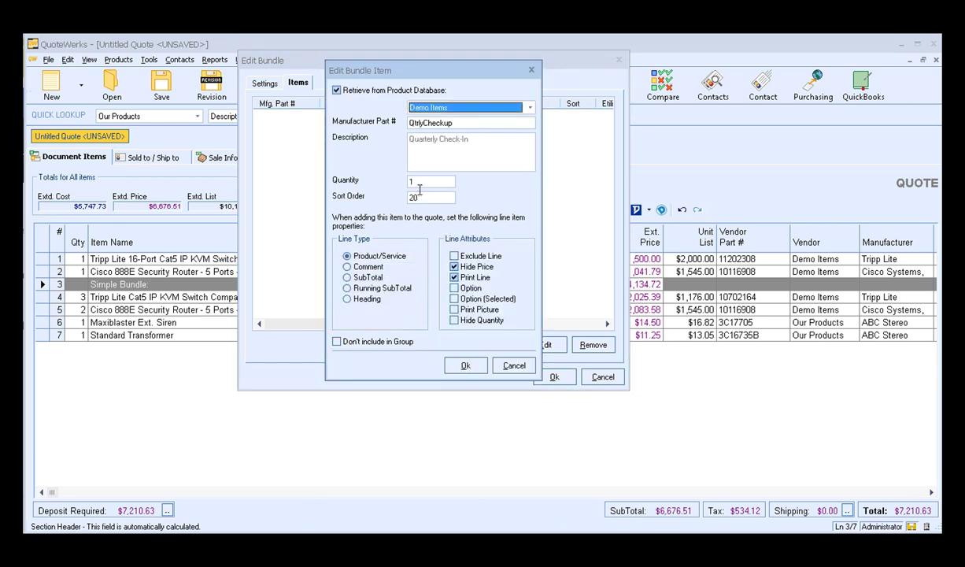
pyautogui.click(463, 366)
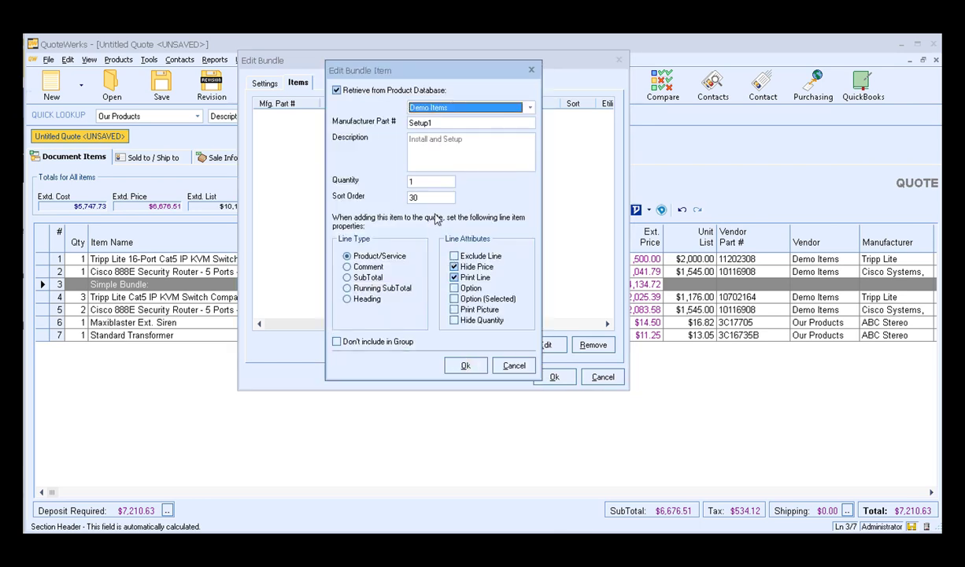
pyautogui.click(473, 370)
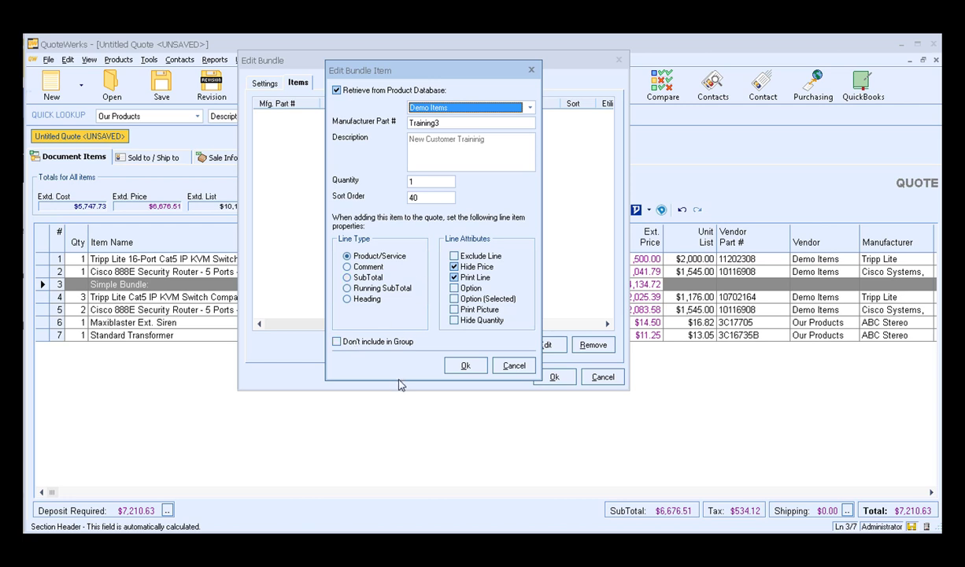
pyautogui.click(481, 368)
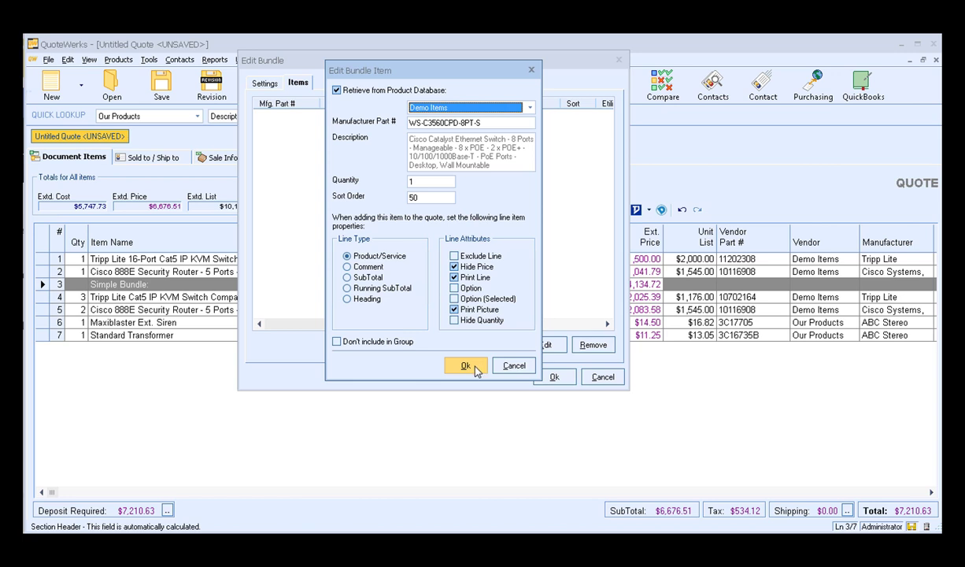
# Mark the WS-C3560CPD-8PT-S and WS-C3750X-12S-S switches as not included in the group and accept both items.
pyautogui.click(370, 340)
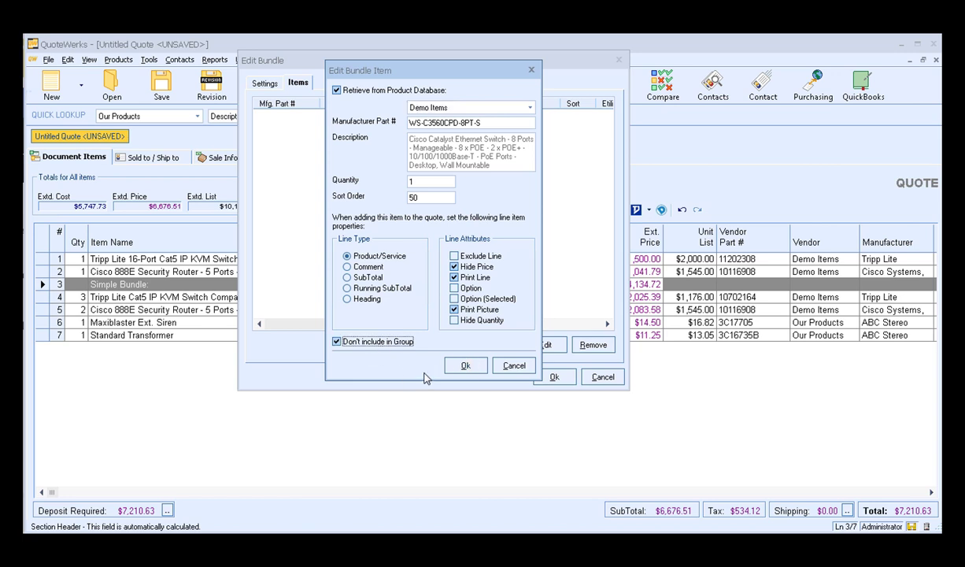
pyautogui.click(467, 365)
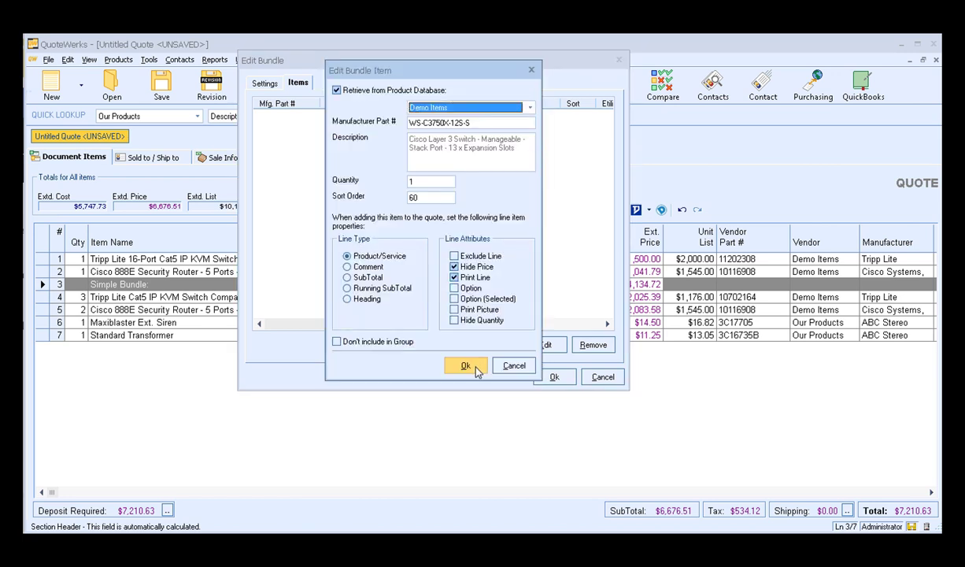
pyautogui.click(398, 341)
pyautogui.click(465, 365)
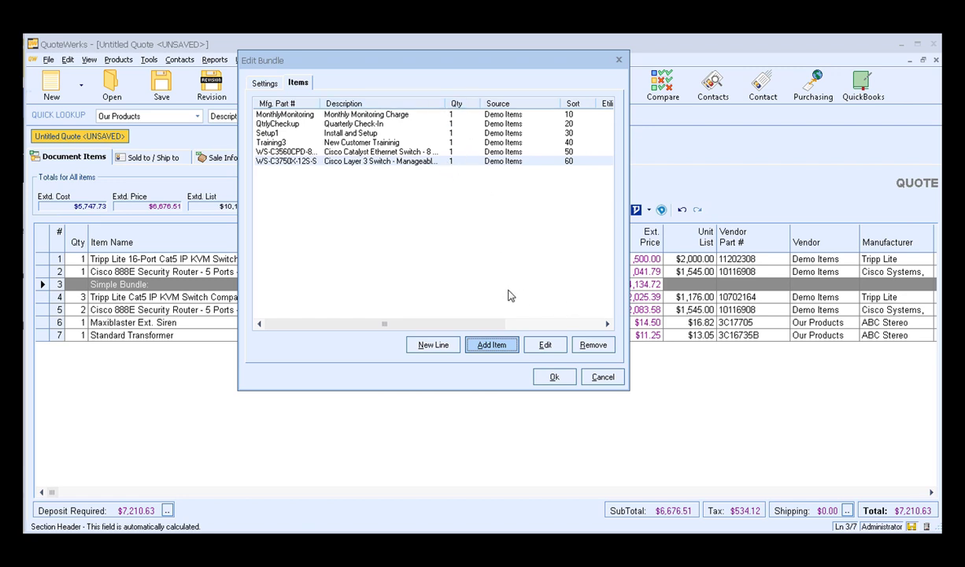
# Save the Grouped Bundle Example bundle and add it to the quote with quantity 1.
pyautogui.click(438, 133)
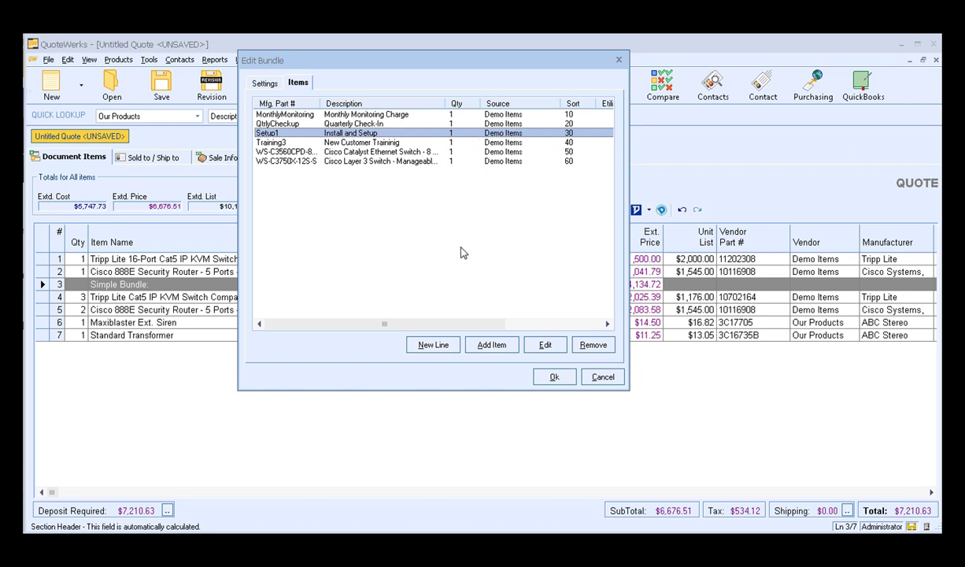
pyautogui.click(267, 83)
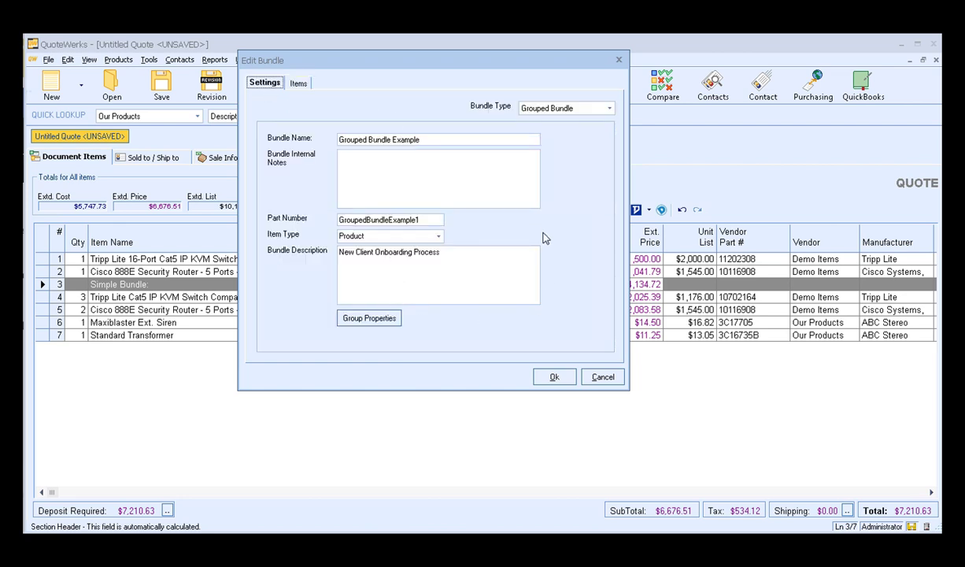
pyautogui.click(555, 377)
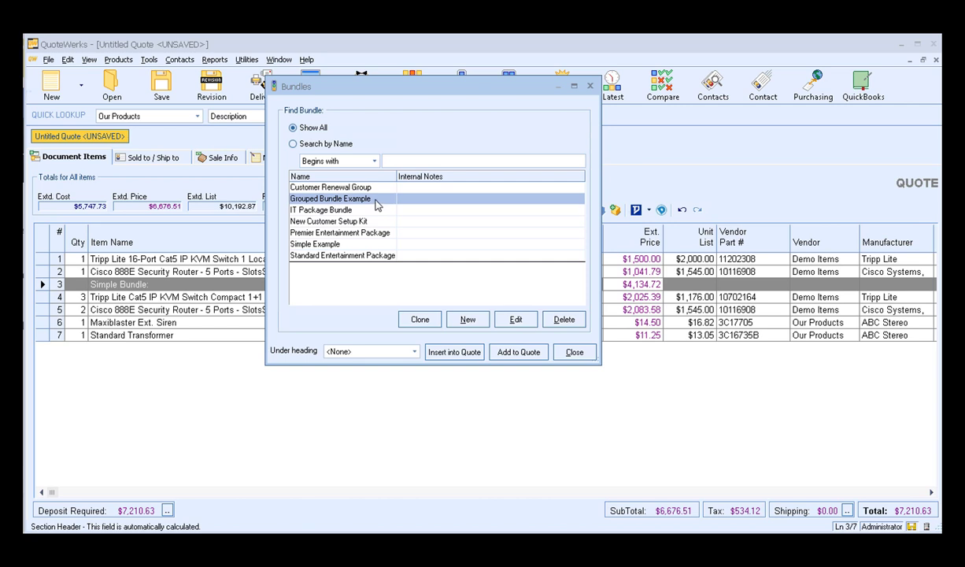
pyautogui.click(527, 355)
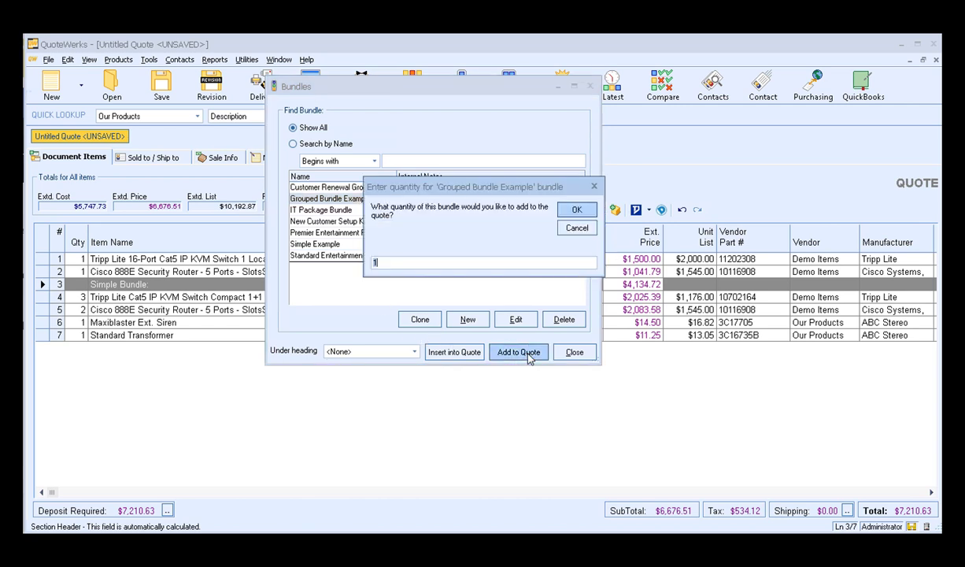
pyautogui.click(577, 209)
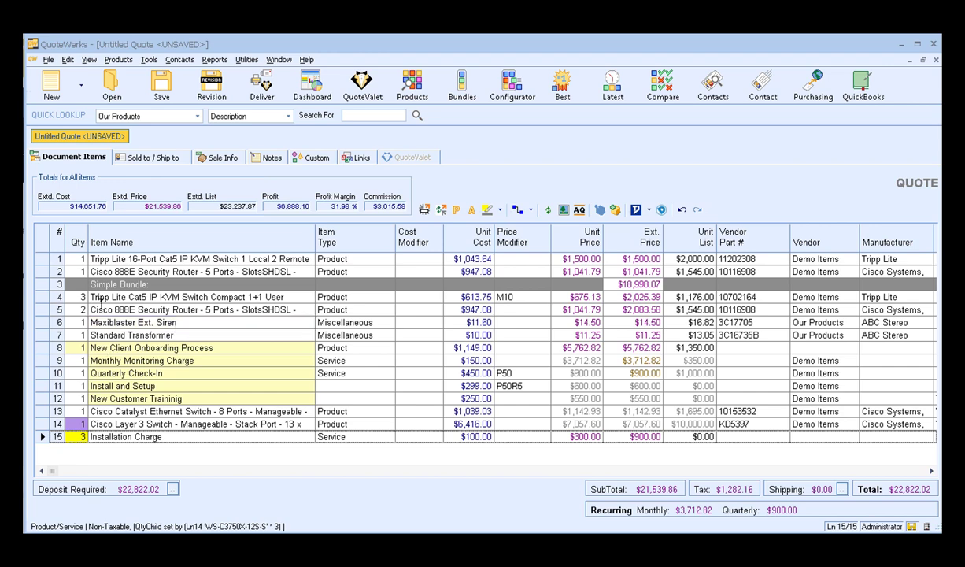
# Select the four simple bundle lines, from Tripp Lite Cat5 IP KVM Switch to Standard Transformer, to examine their totals.
pyautogui.click(44, 297)
pyautogui.hotkey('shift', 'Down')
pyautogui.hotkey('shift', 'Down')
pyautogui.hotkey('shift', 'Down')
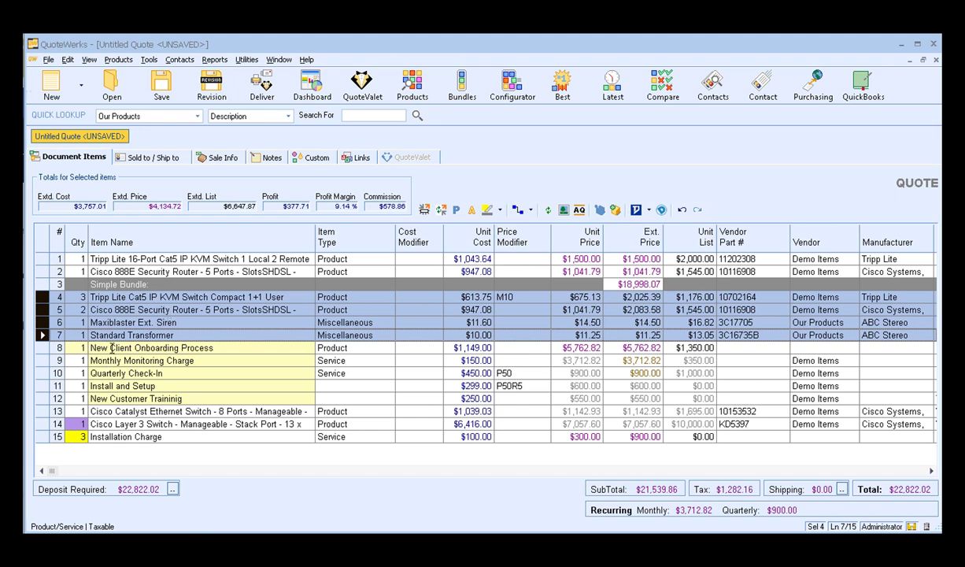
# Examine the New Client Onboarding Process group header, its totals and quantity, and the unit prices of its member lines.
pyautogui.click(103, 348)
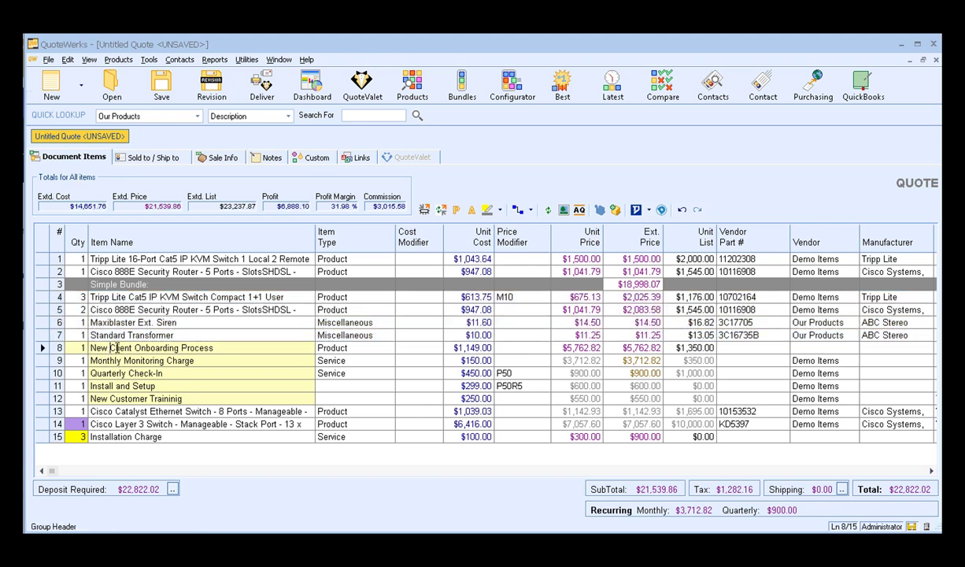
pyautogui.click(47, 348)
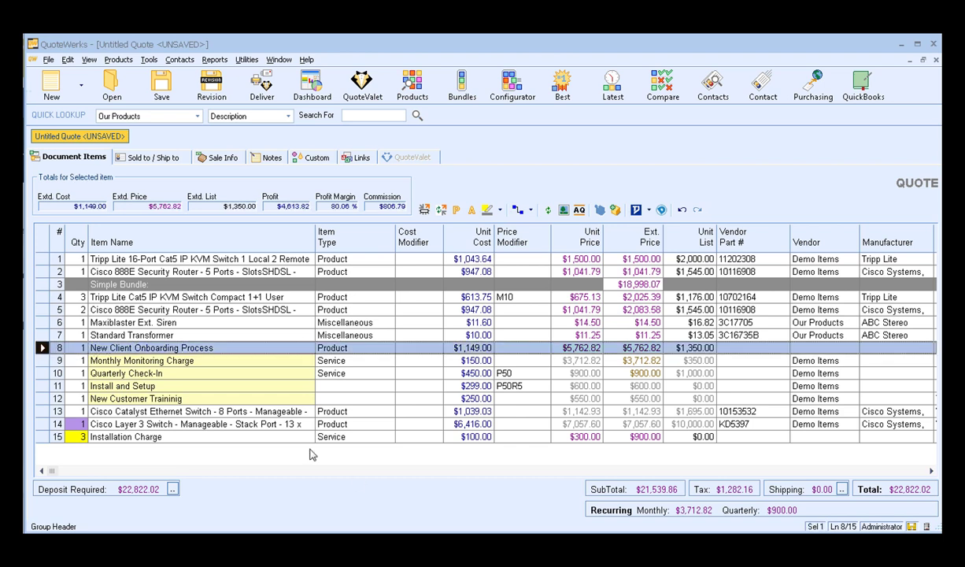
pyautogui.click(219, 349)
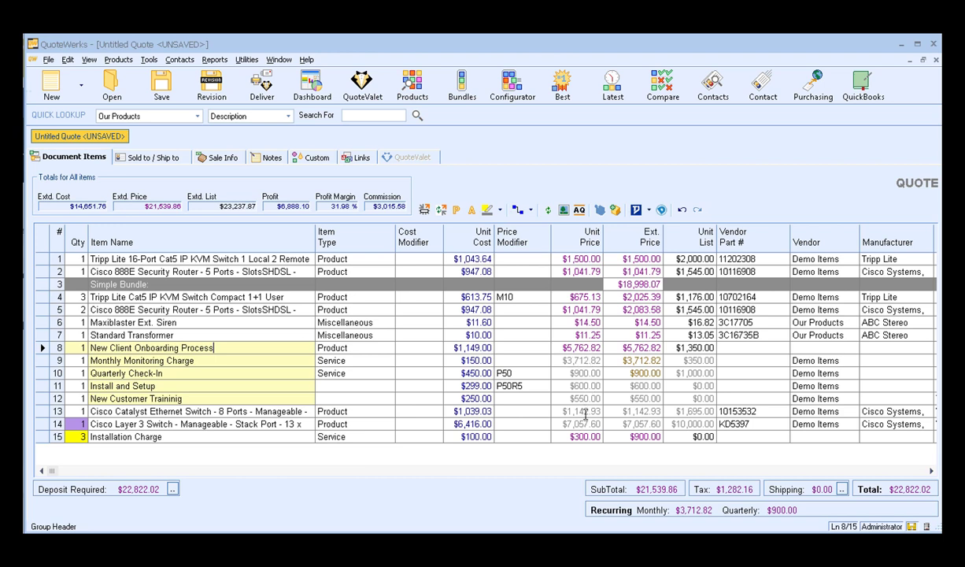
pyautogui.click(589, 375)
pyautogui.click(572, 399)
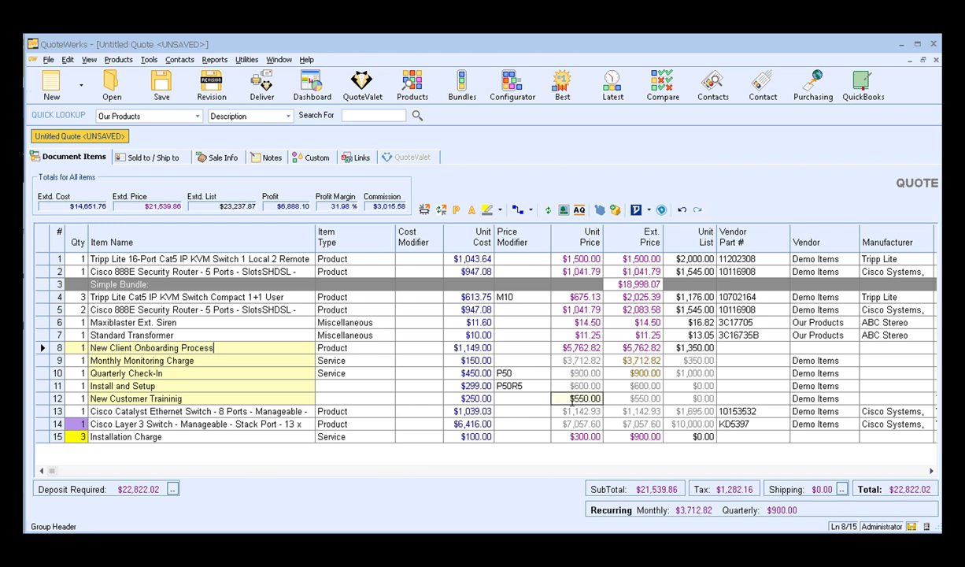
pyautogui.click(576, 361)
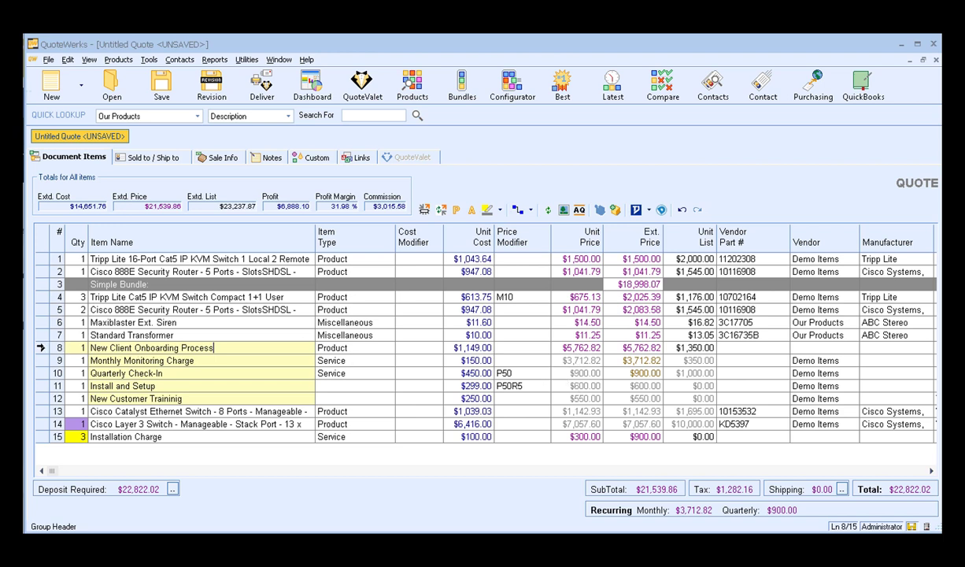
pyautogui.click(39, 347)
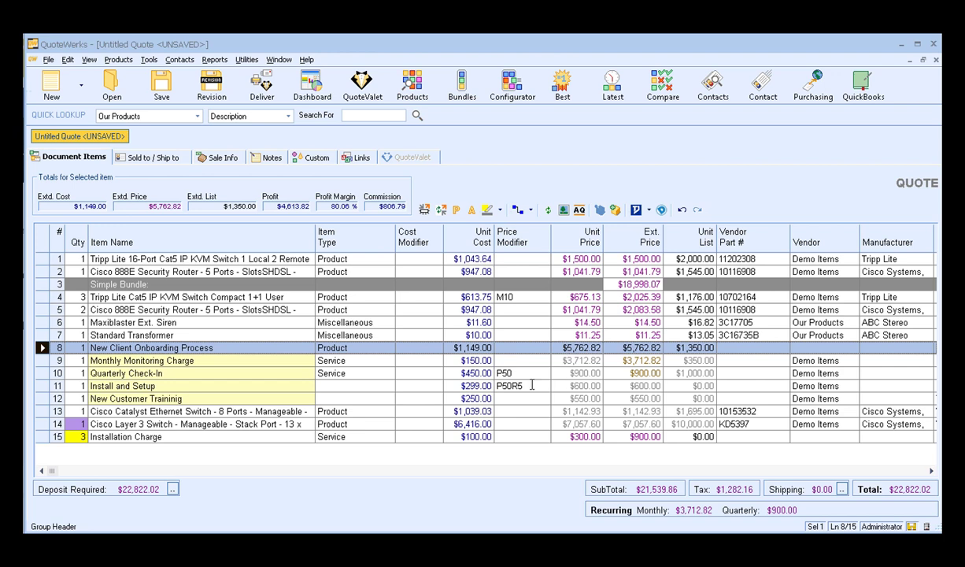
pyautogui.click(82, 348)
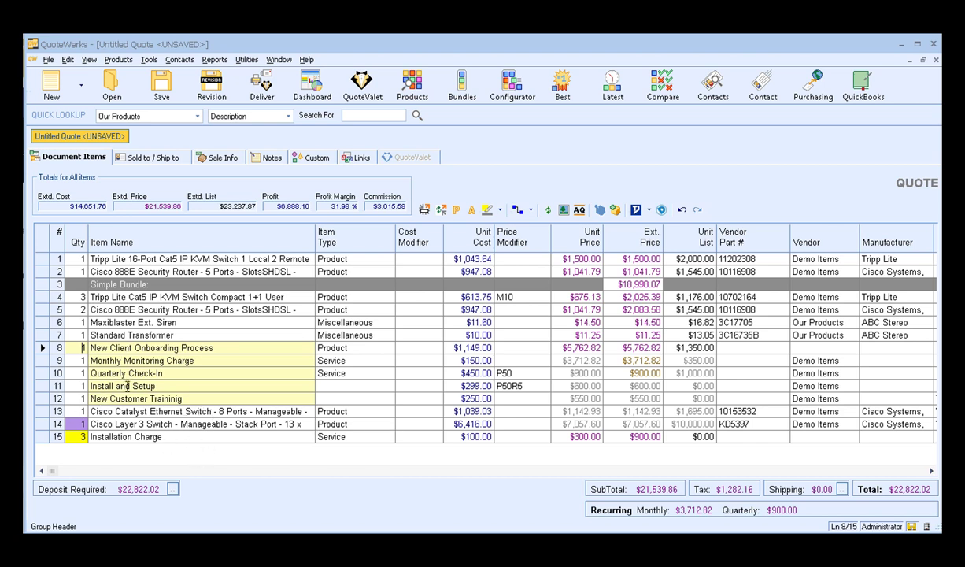
# Move the Cisco Catalyst Ethernet Switch line into the group directly below Install and Setup, and move it back out below the group.
pyautogui.moveTo(43, 411); pyautogui.dragTo(43, 394)
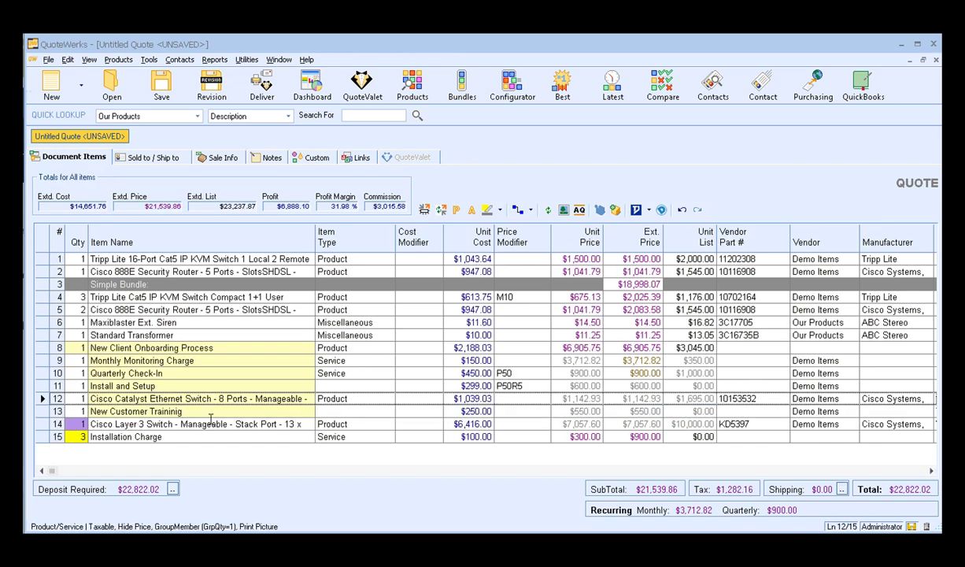
pyautogui.click(43, 397)
pyautogui.moveTo(43, 416); pyautogui.dragTo(44, 414)
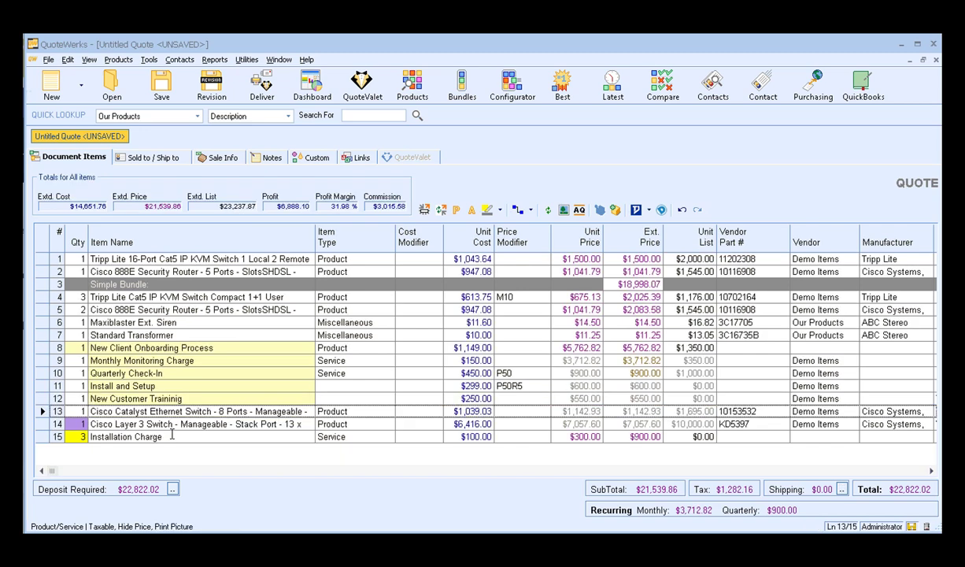